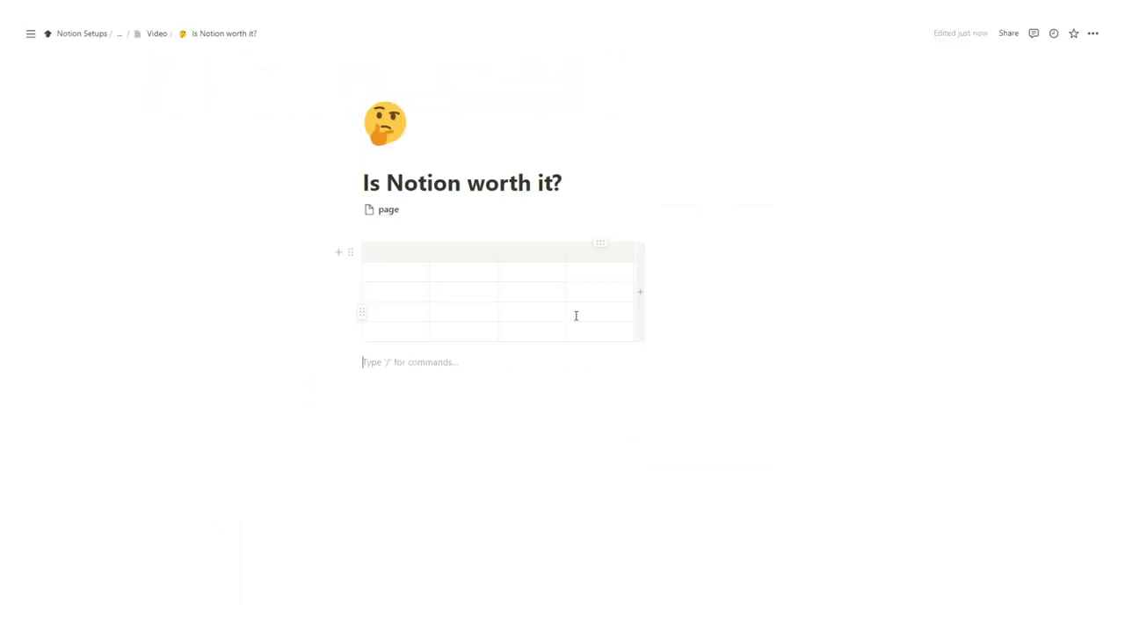
Insert an inline database below the simple table and title it "youtube videos".
type("/")
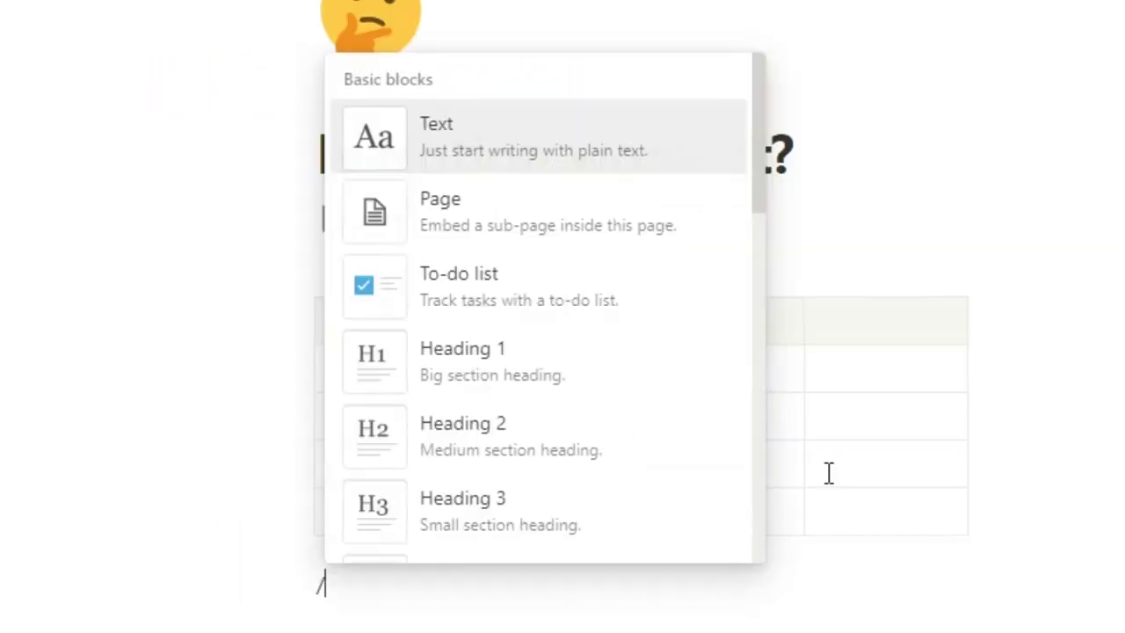
type("da")
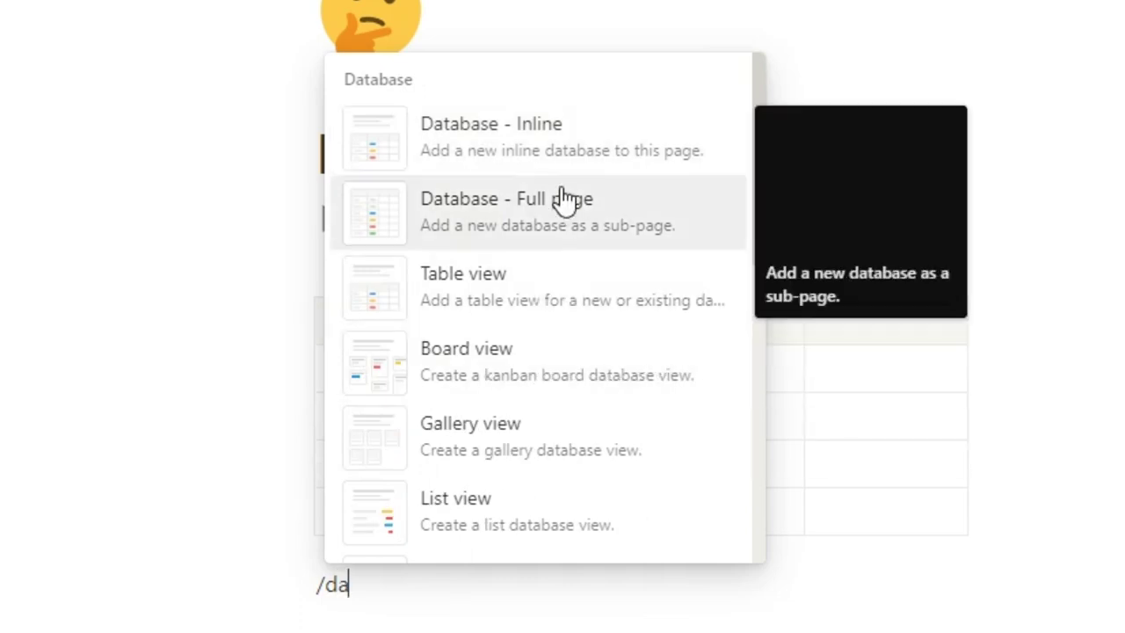
left_click(561, 171)
scroll(464, 194, "down", 1)
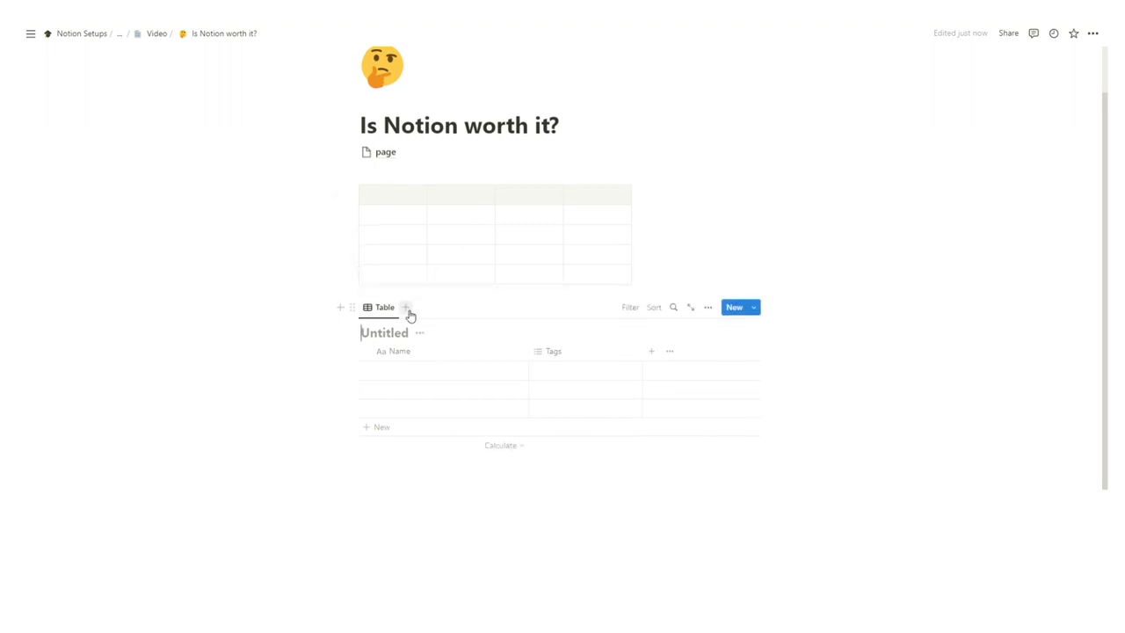
scroll(413, 321, "down", 1)
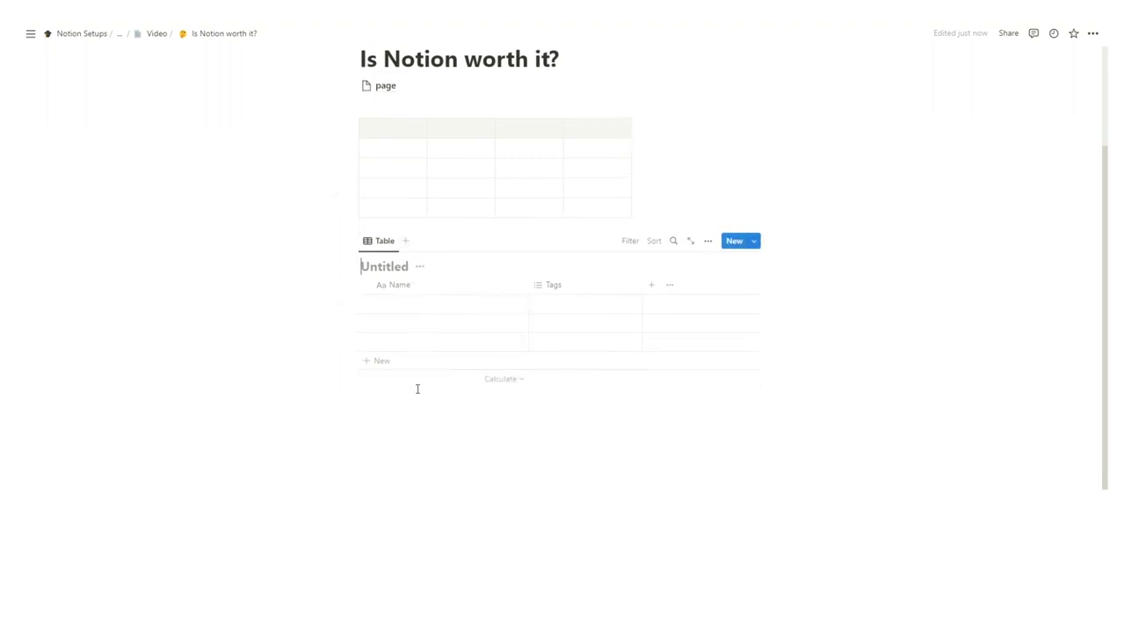
scroll(418, 388, "up", 1)
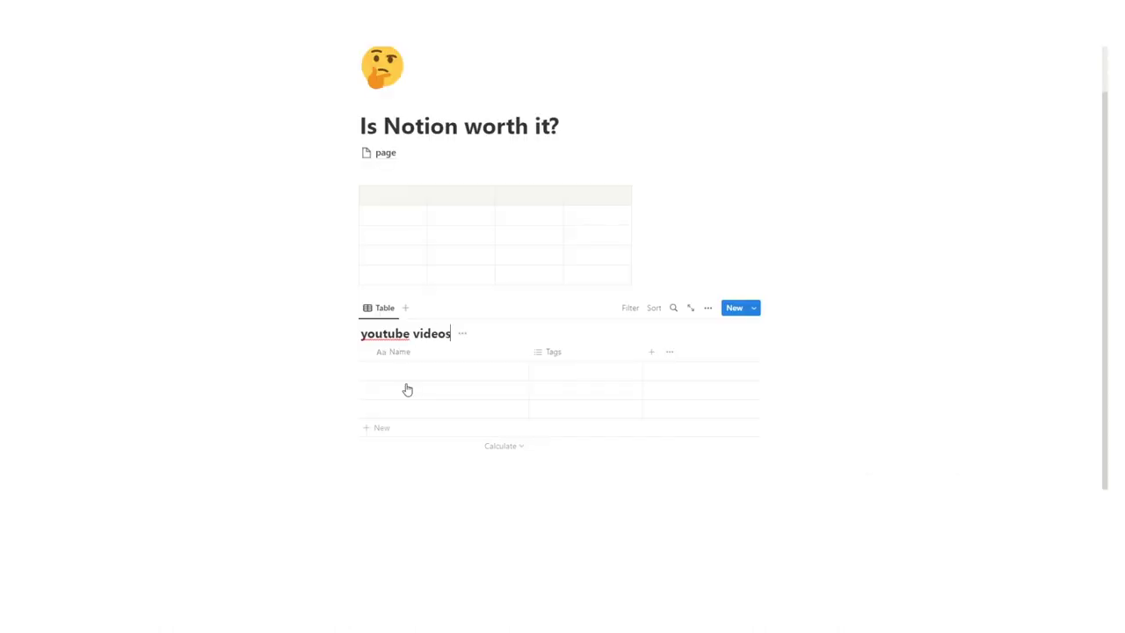
Turn on full width for the "Is Notion worth it?" page.
left_click(408, 372)
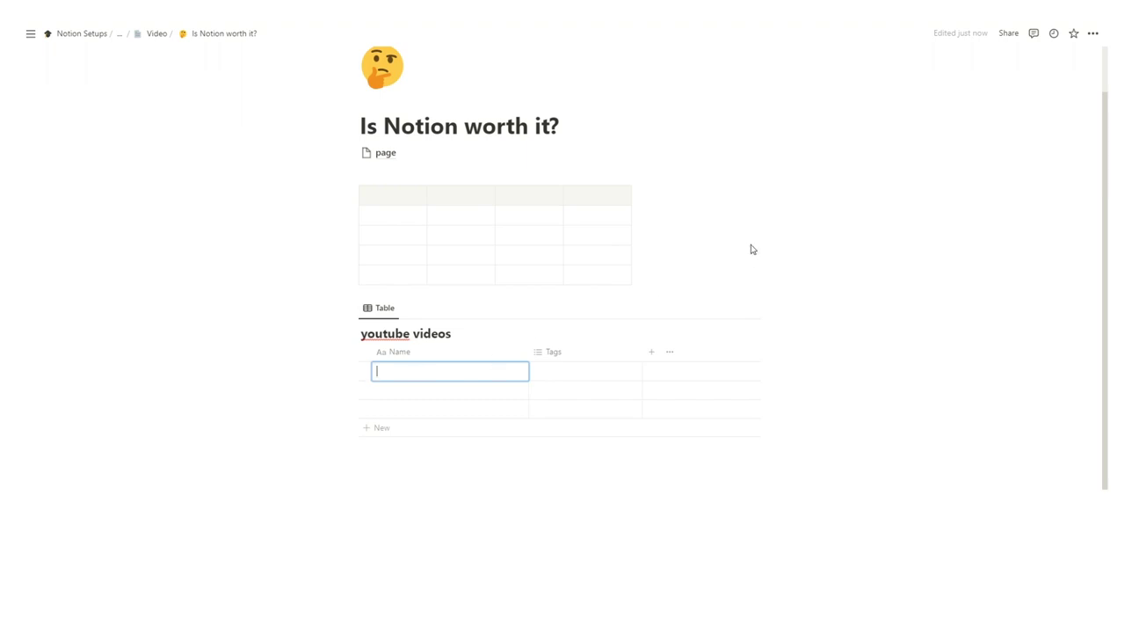
left_click(1091, 36)
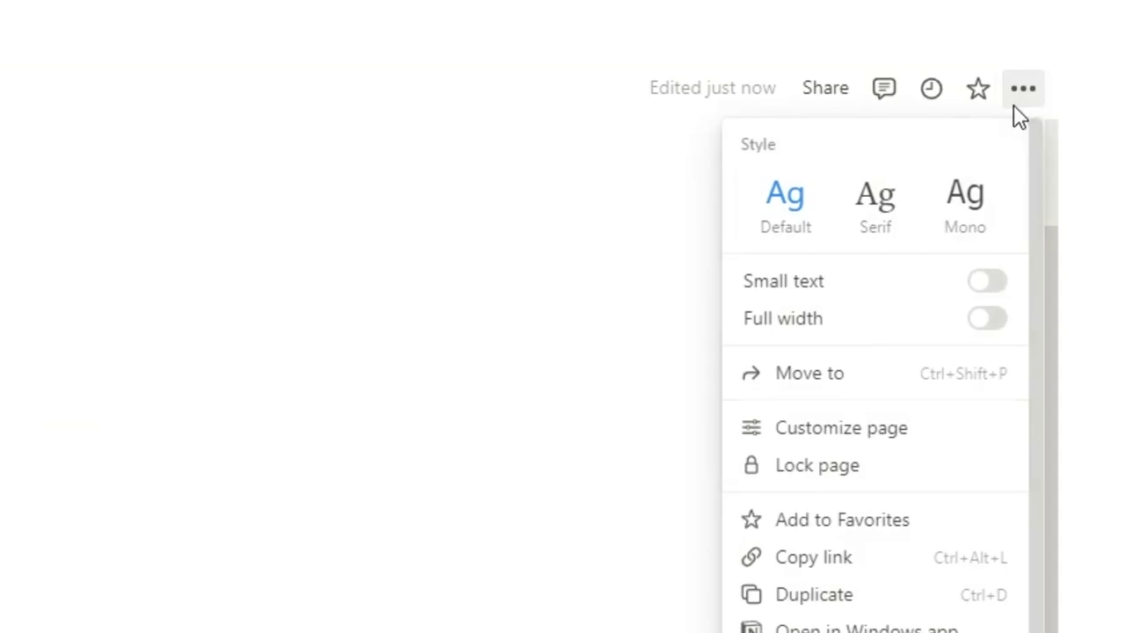
left_click(995, 318)
left_click(751, 161)
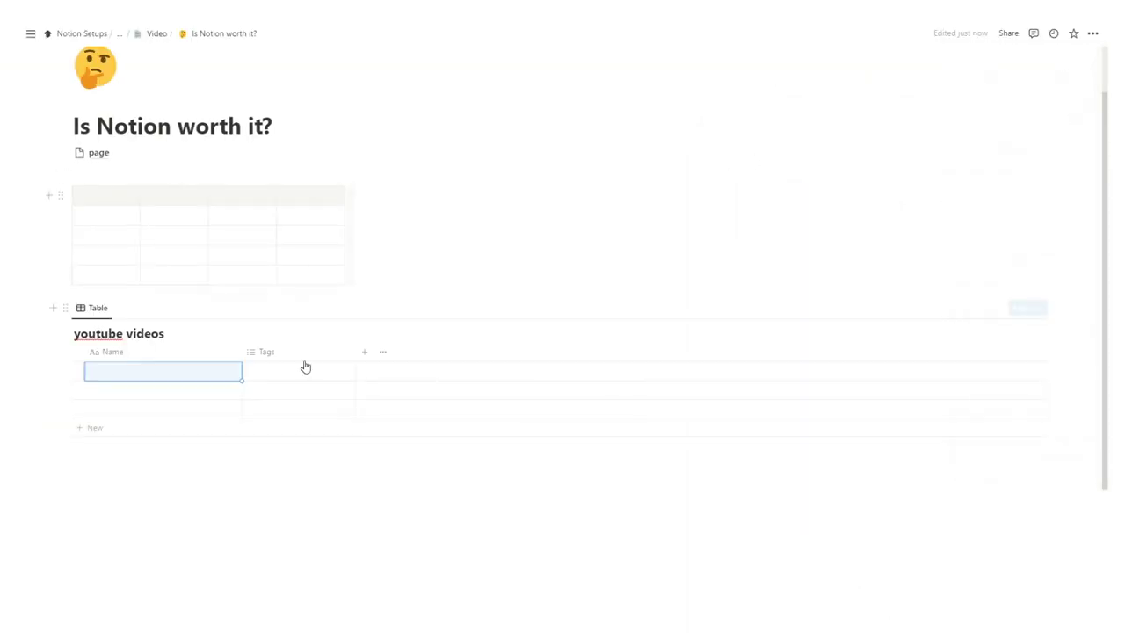
Name the first entry of the youtube videos database "is notion worth it?".
left_click(174, 373)
type("is notion worth")
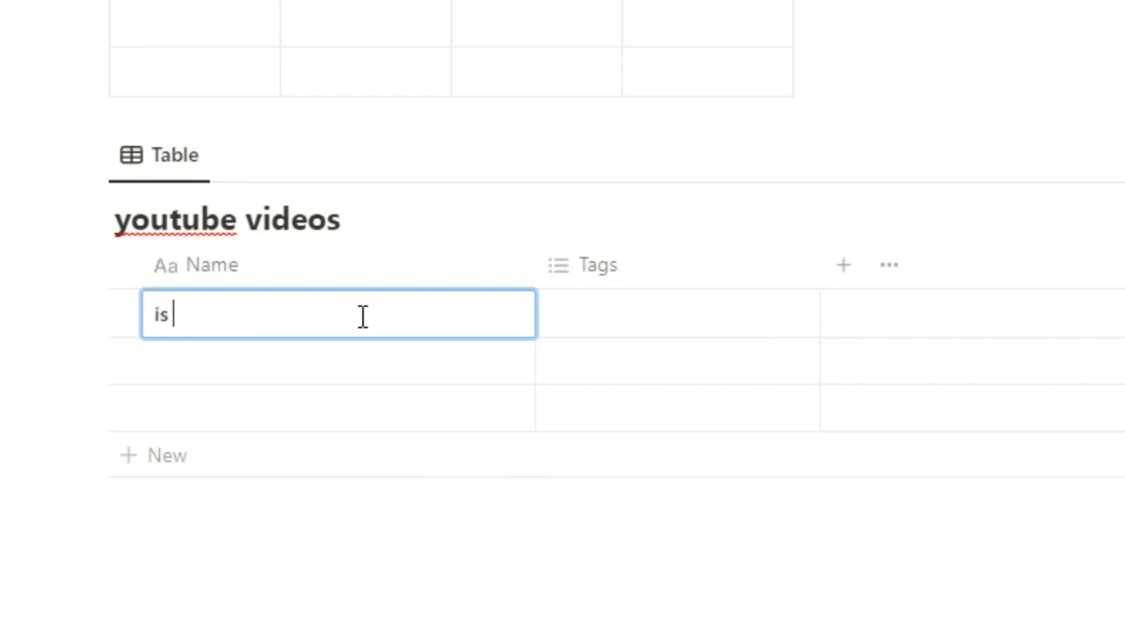
type(" it?")
key("Return")
Review the available property types and change the Tags property's type to Date.
left_click(682, 262)
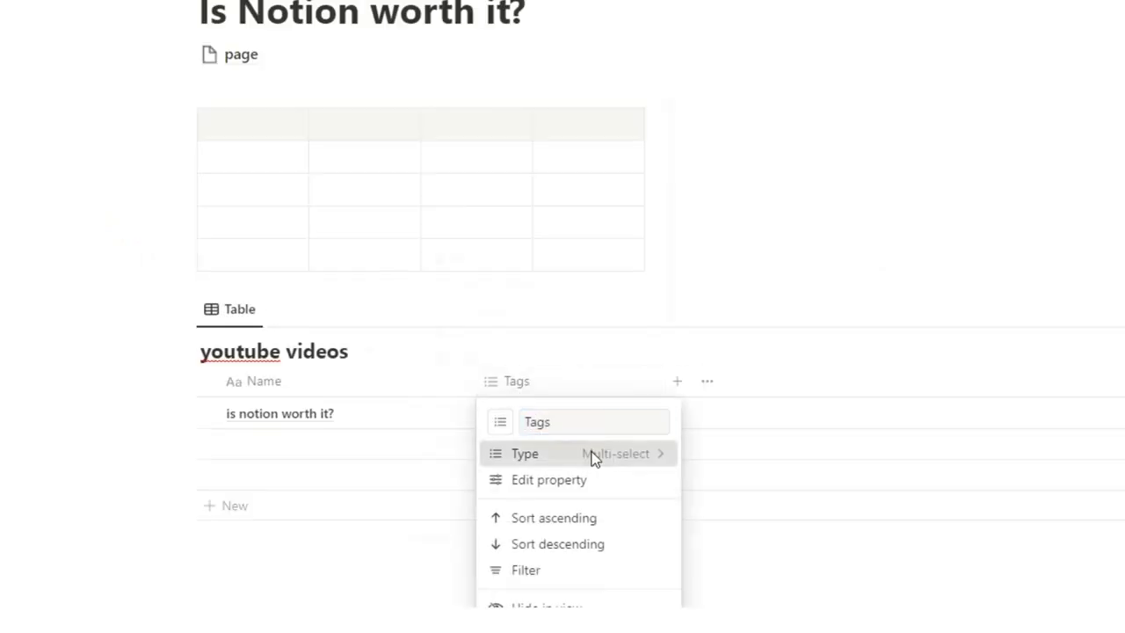
left_click(593, 456)
scroll(549, 202, "down", 3)
scroll(538, 185, "up", 3)
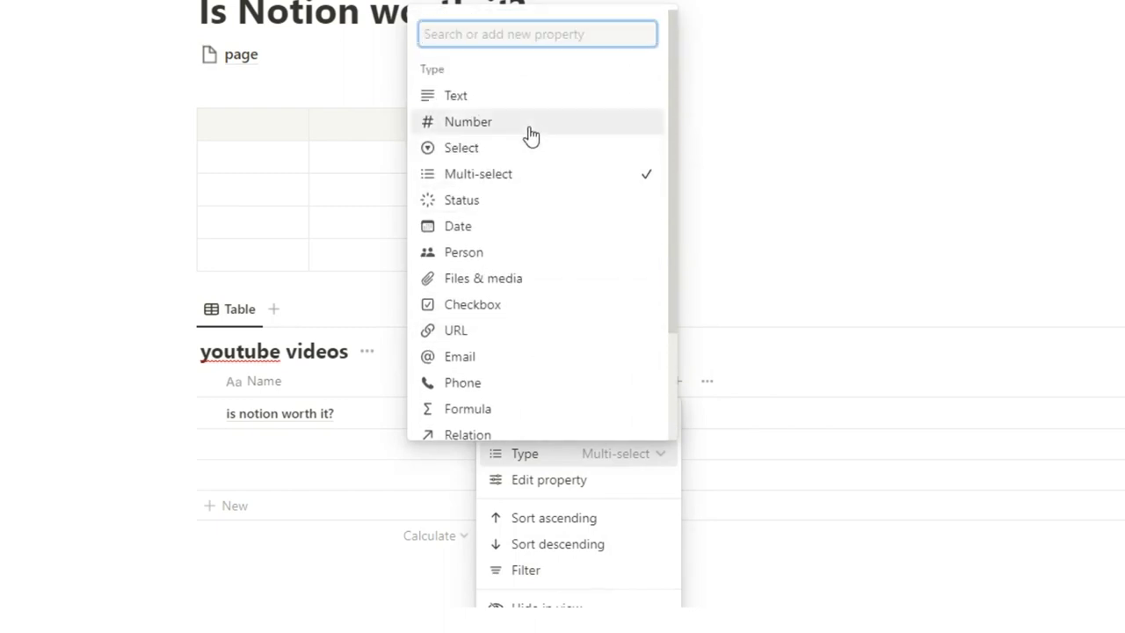
scroll(530, 134, "down", 2)
scroll(535, 150, "down", 1)
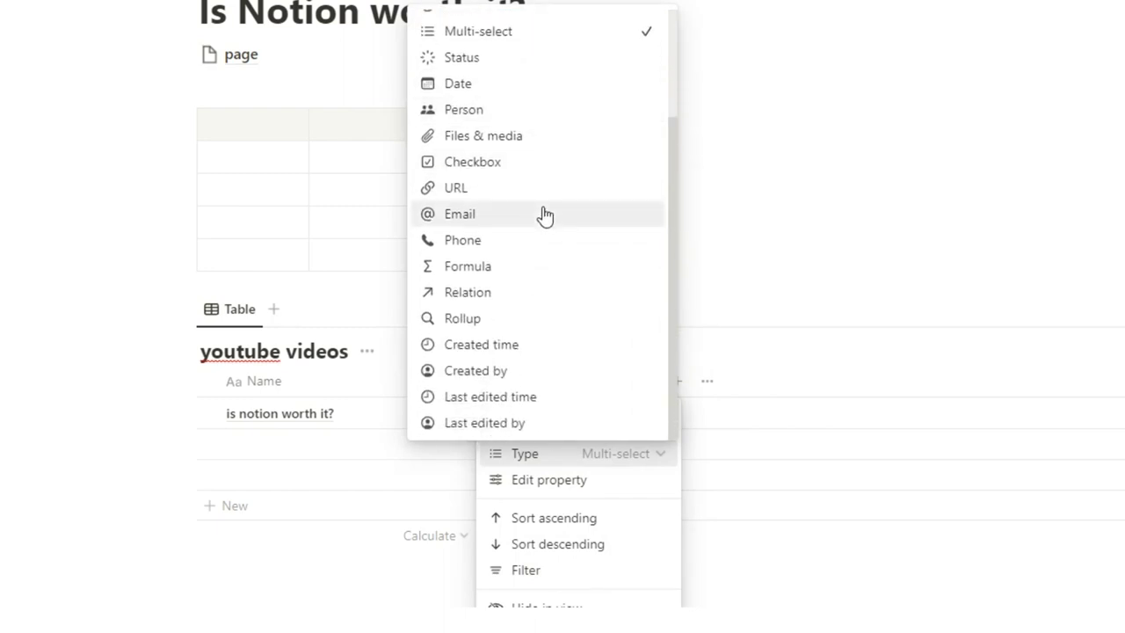
scroll(544, 215, "up", 3)
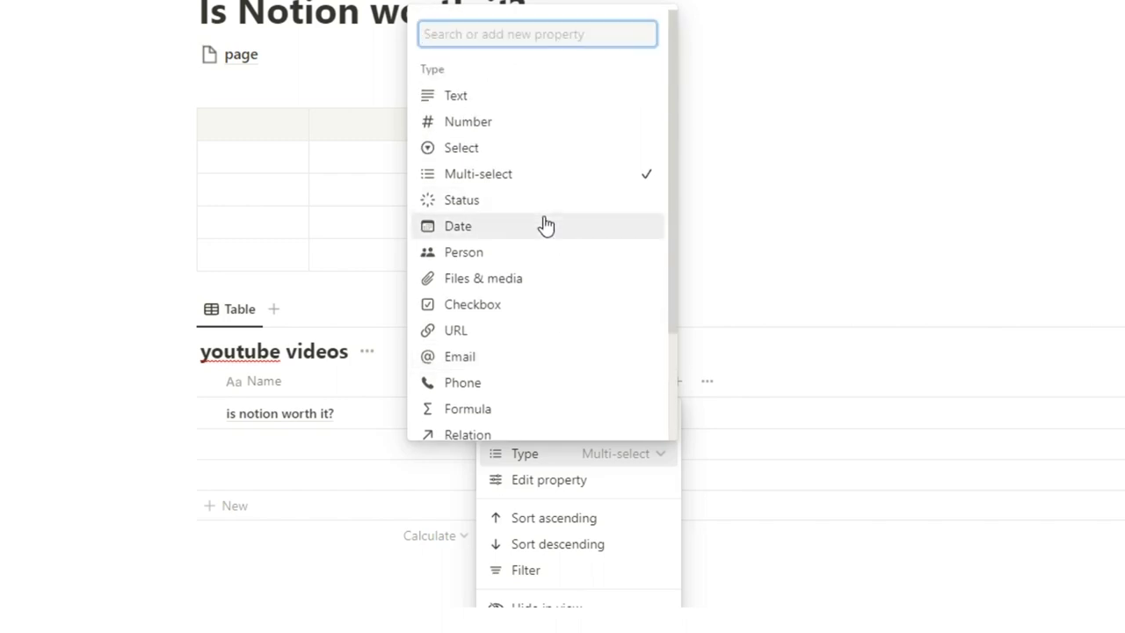
left_click(545, 226)
Rename the date property as "publish" and set the first entry's date to February 4, 2023.
left_click(585, 377)
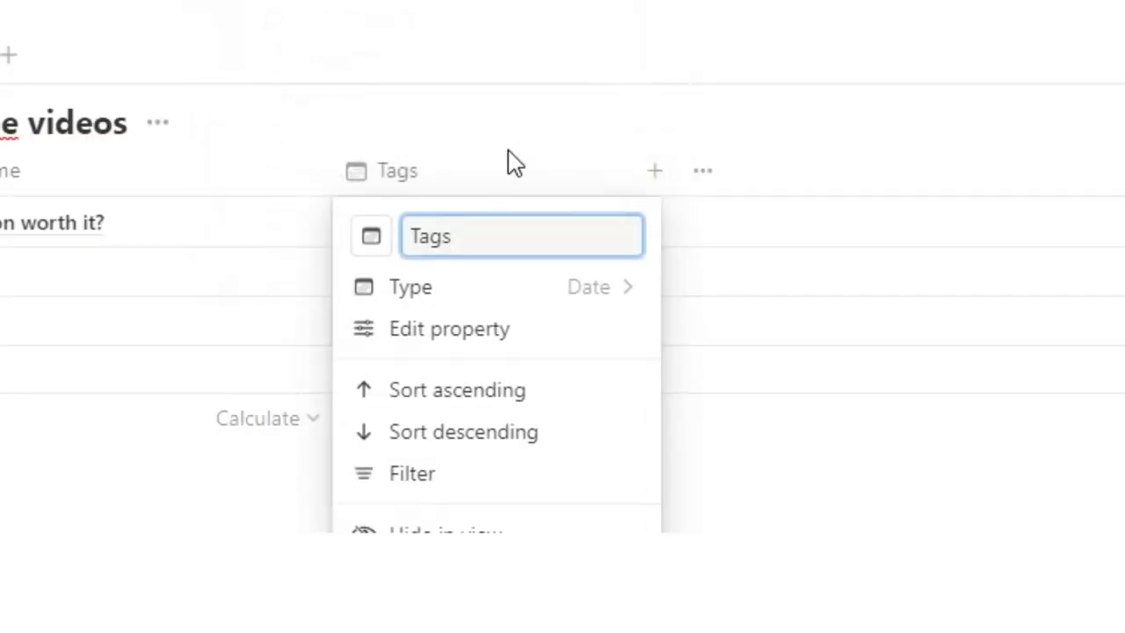
key("ctrl+a")
type("publish")
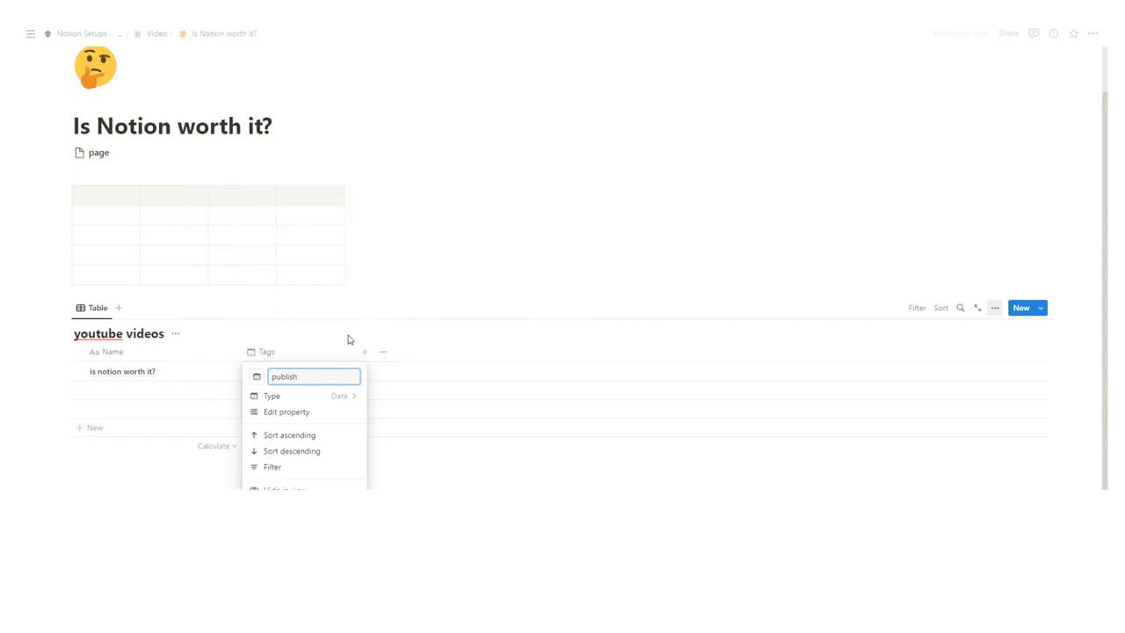
key("Return")
left_click(314, 378)
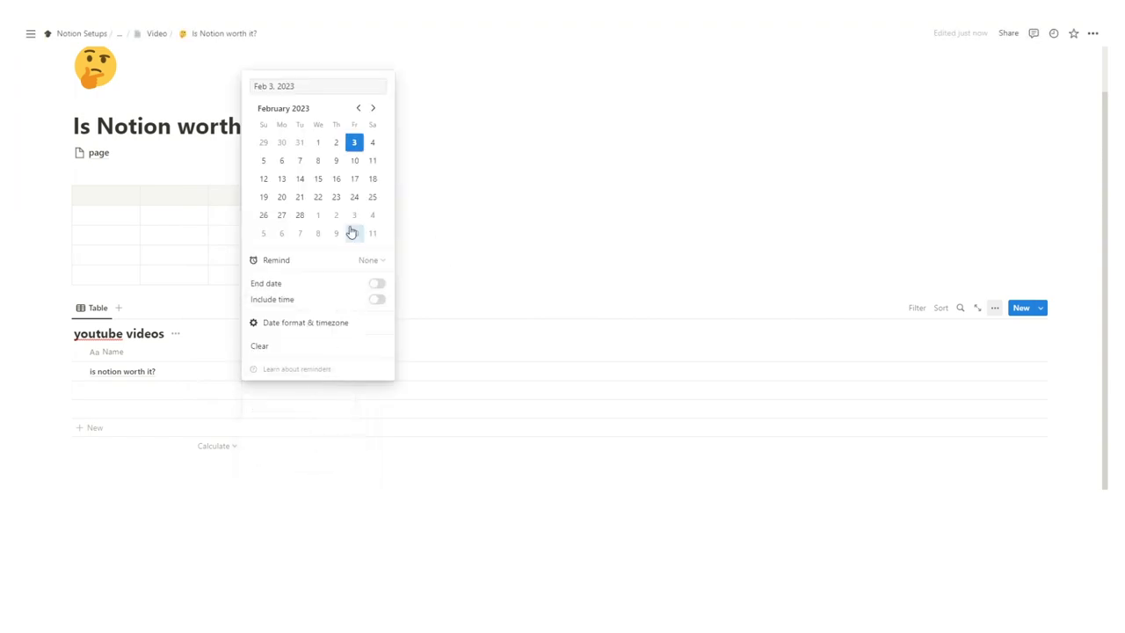
left_click(373, 142)
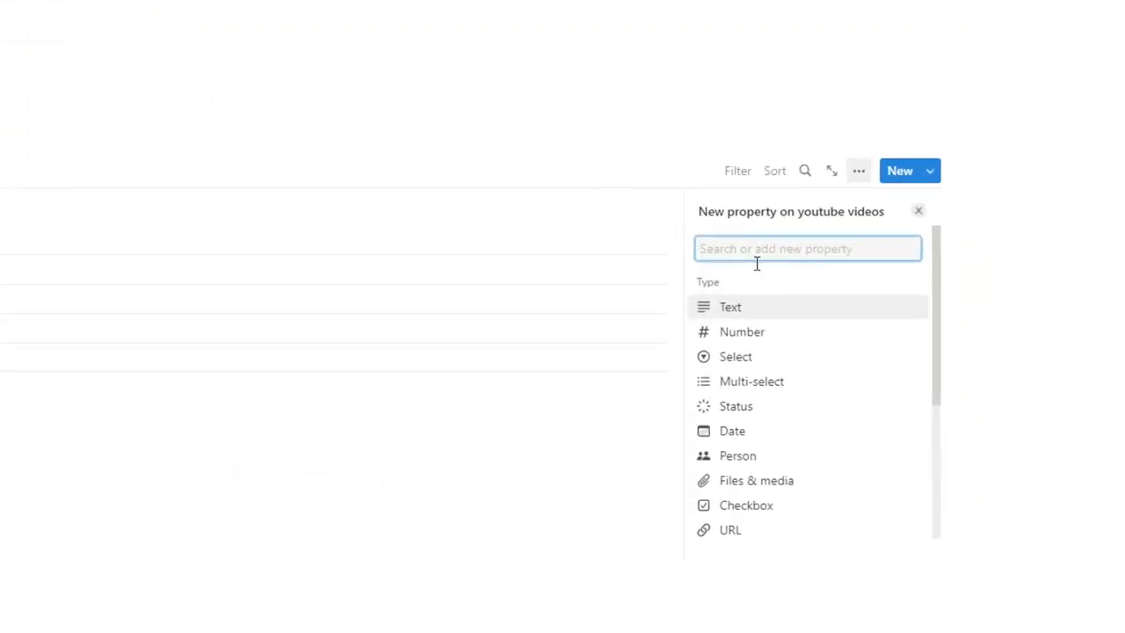
Add a Select property named "tpye" to the youtube videos database.
left_click(751, 357)
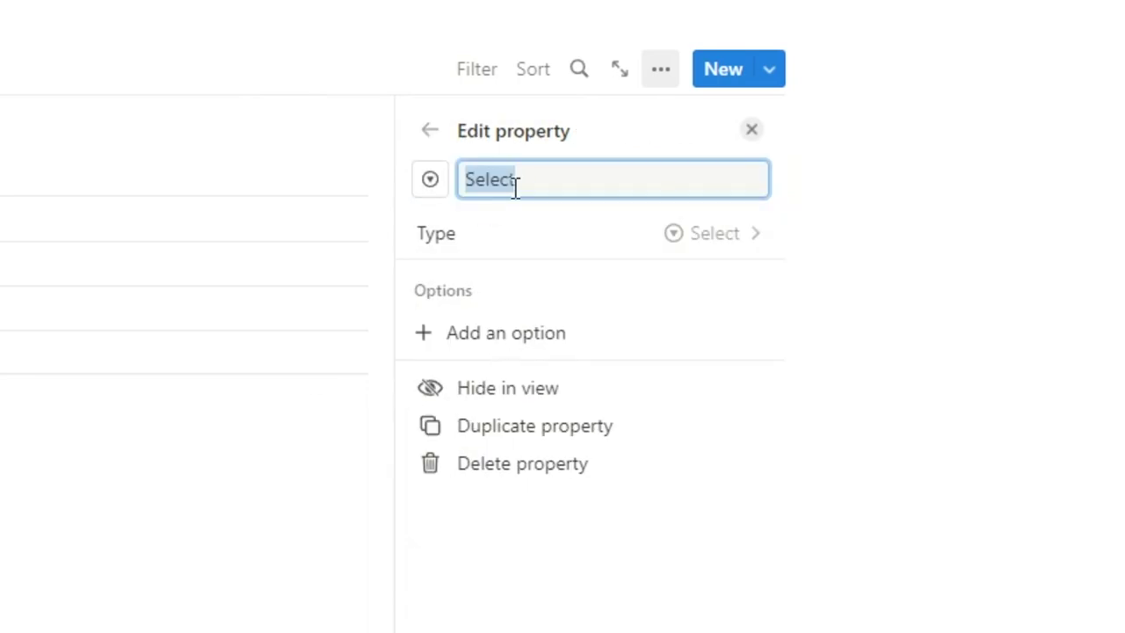
left_click(517, 181)
double_click(517, 179)
type("tpye")
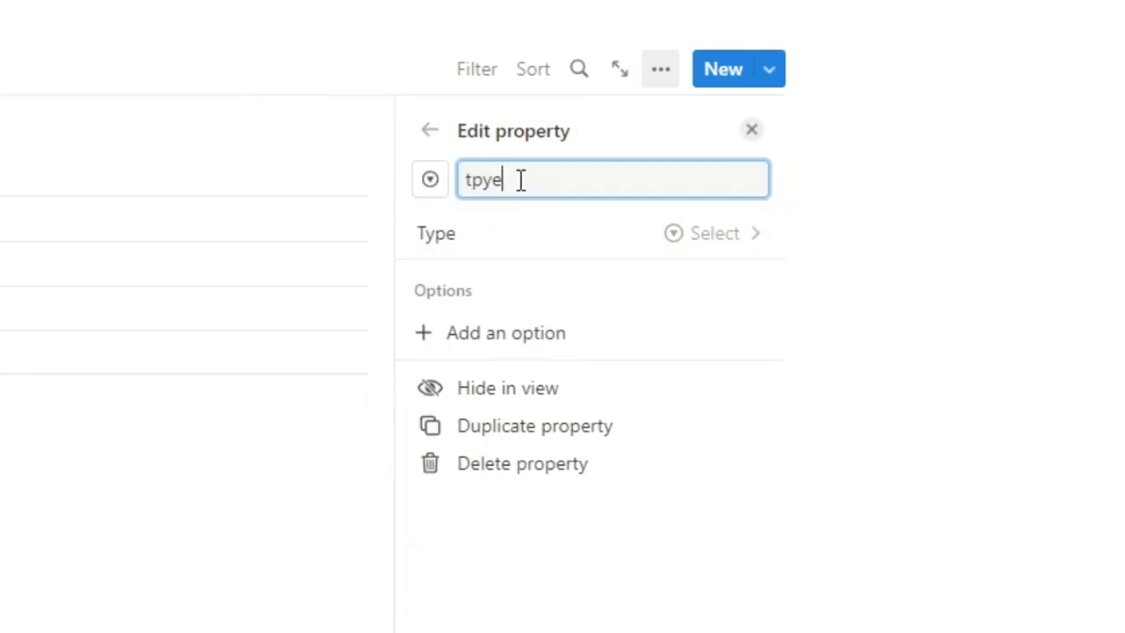
left_click(90, 213)
Create the option "tutorial" in the "tpye" property and assign it to the first entry.
left_click(442, 301)
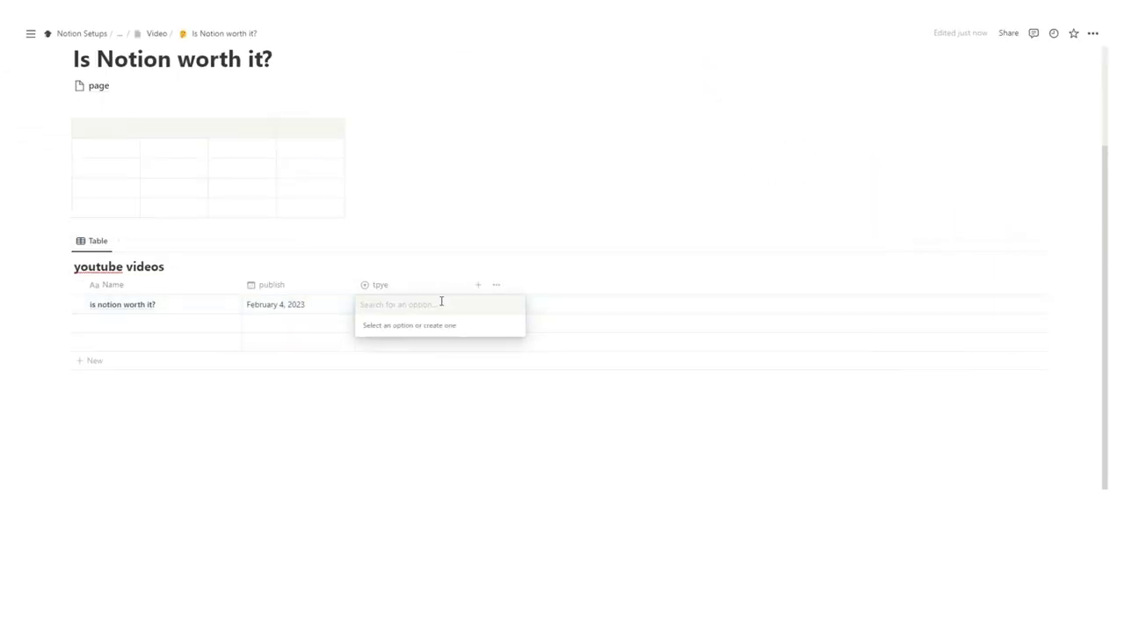
type("tutorial")
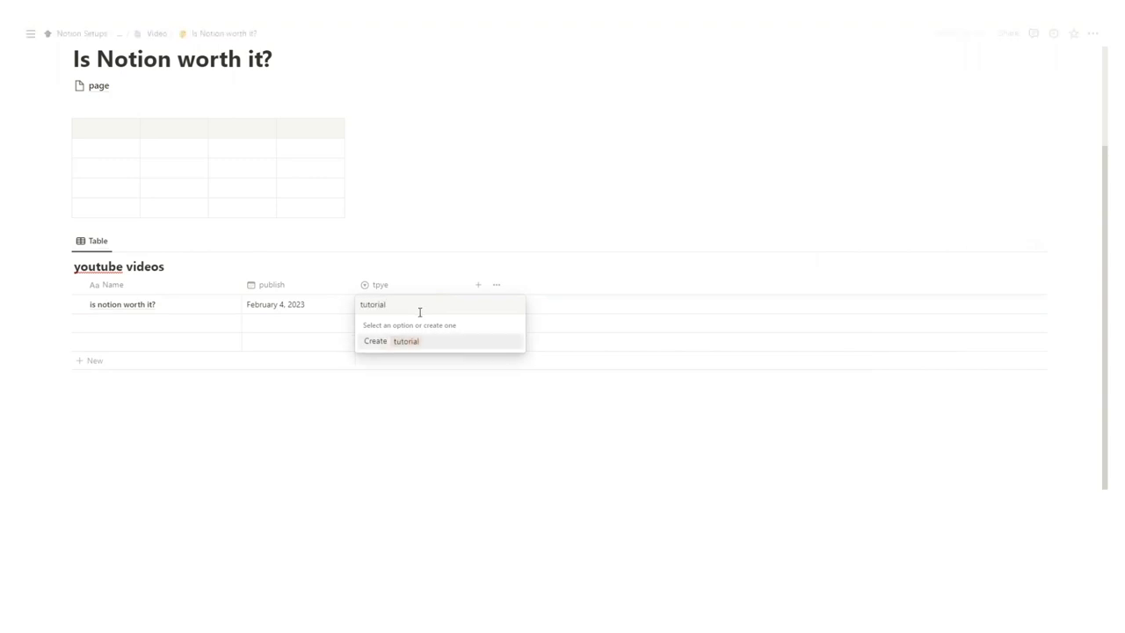
key("Return")
Name the second entry "how to make coffee" and set its publish date to February 17, 2023.
left_click(160, 325)
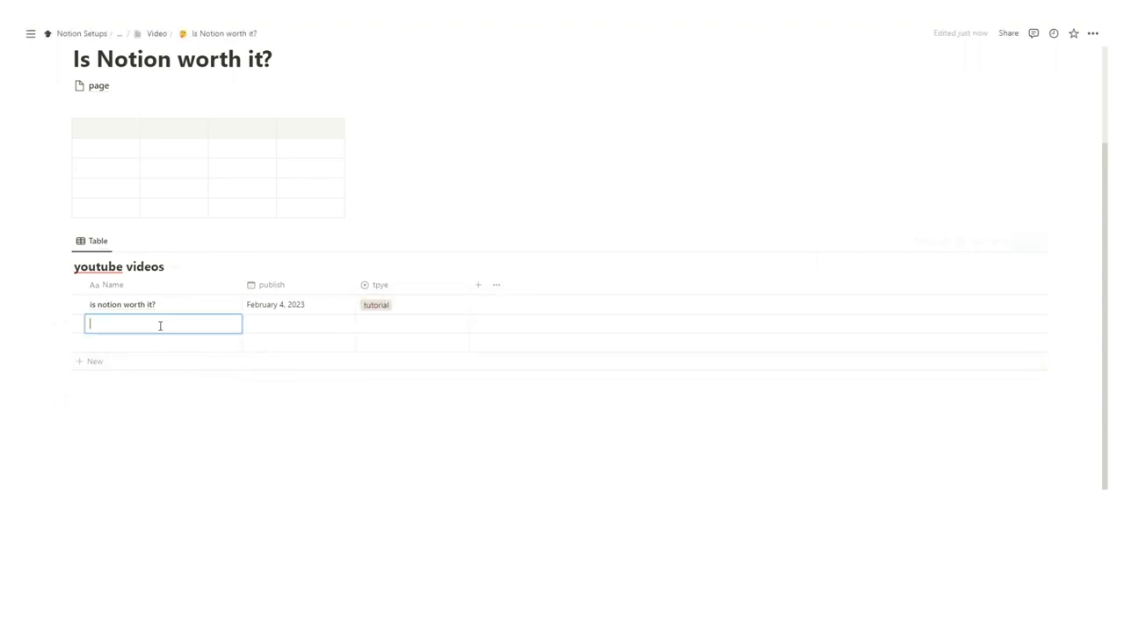
type("how to mak")
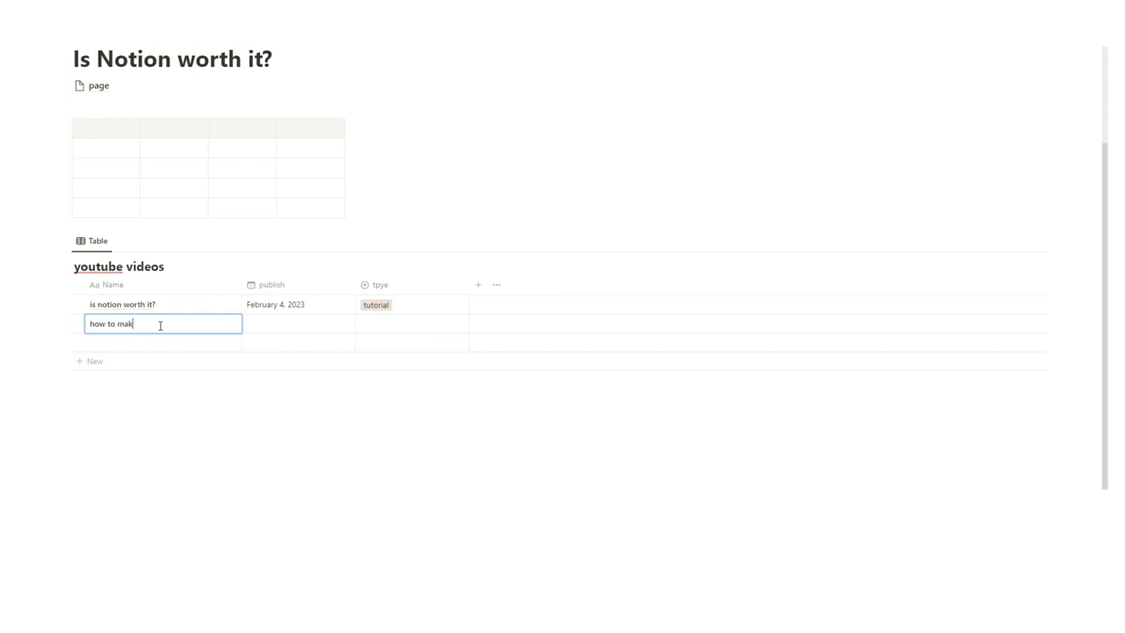
left_click(299, 324)
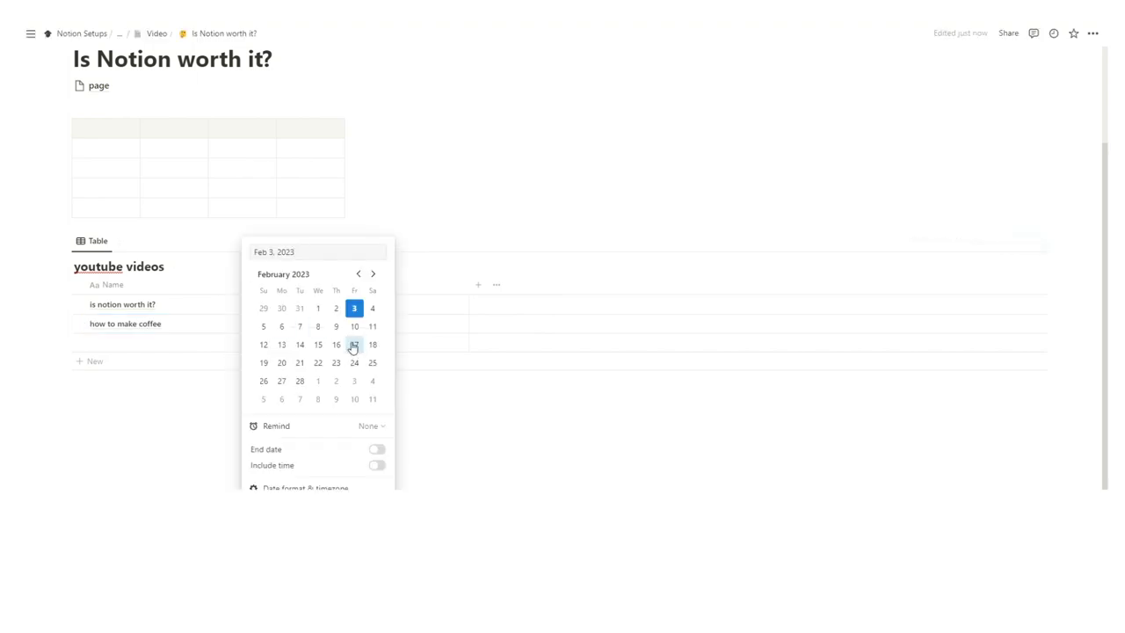
left_click(354, 344)
Create the option "cooking" in the "tpye" property and assign it to the "how to make coffee" entry.
left_click(371, 332)
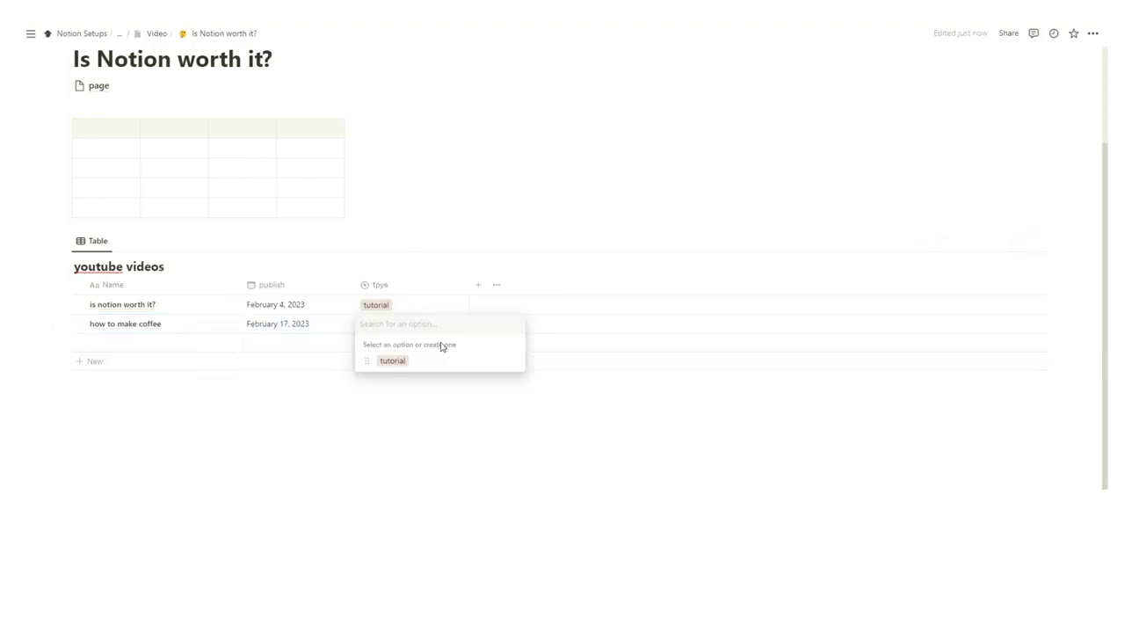
type("cooking")
key("Return")
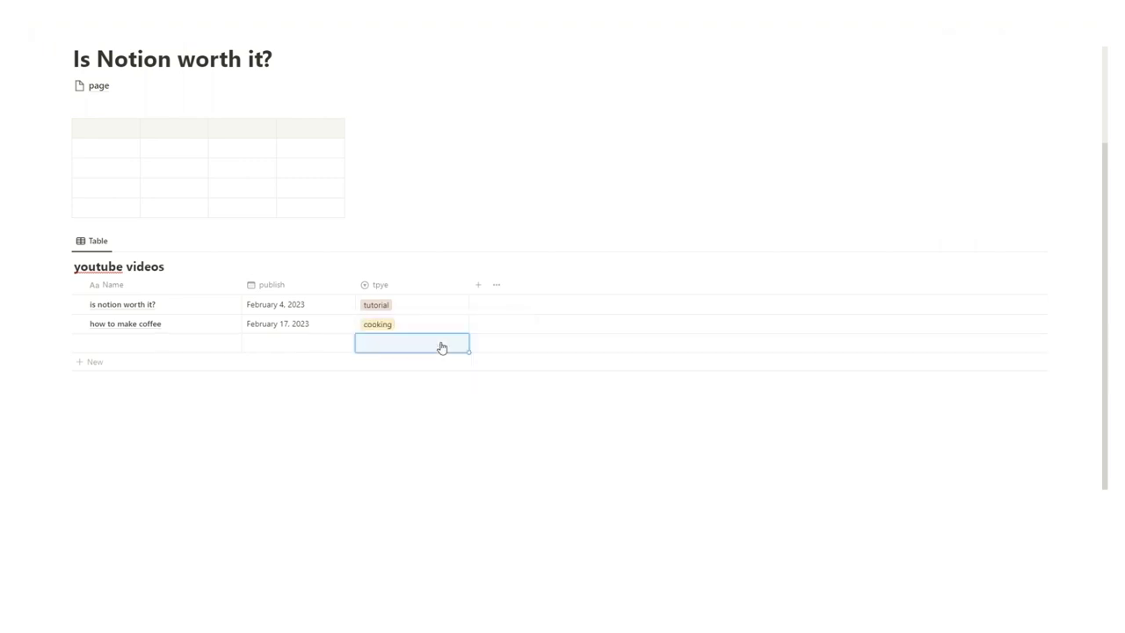
left_click(223, 416)
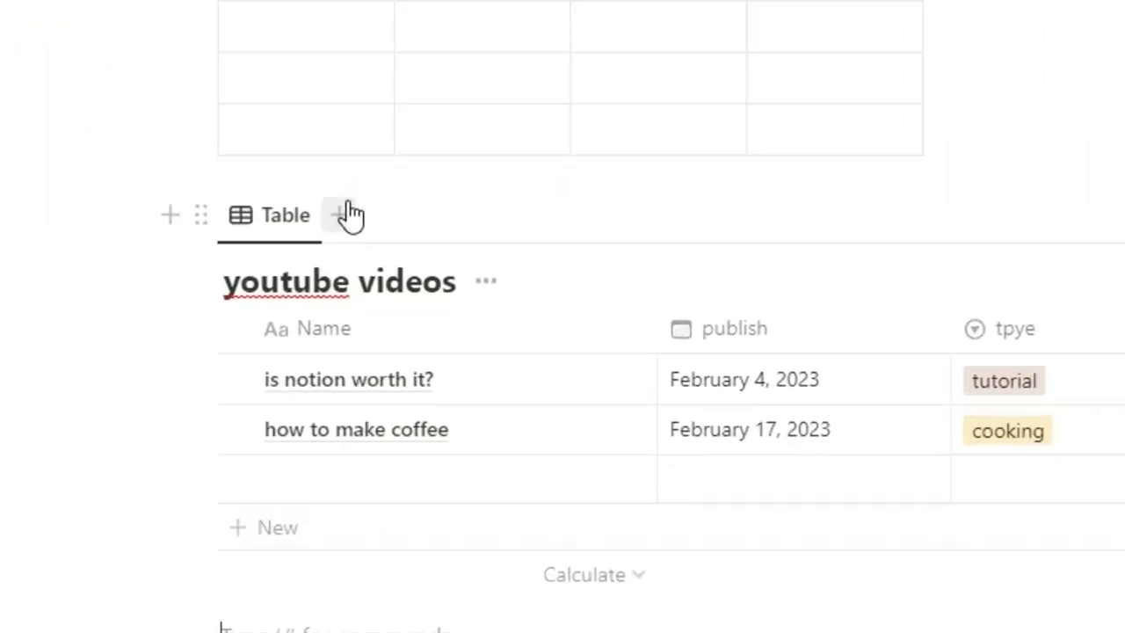
Add a Board view and a Gallery view to the youtube videos database.
left_click(363, 213)
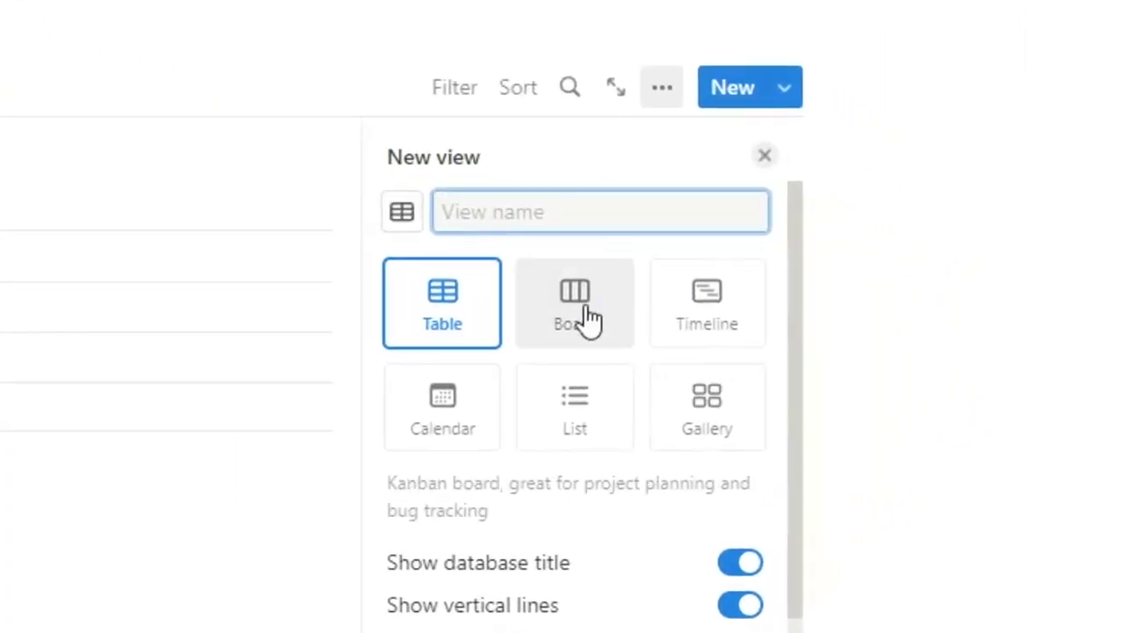
left_click(589, 318)
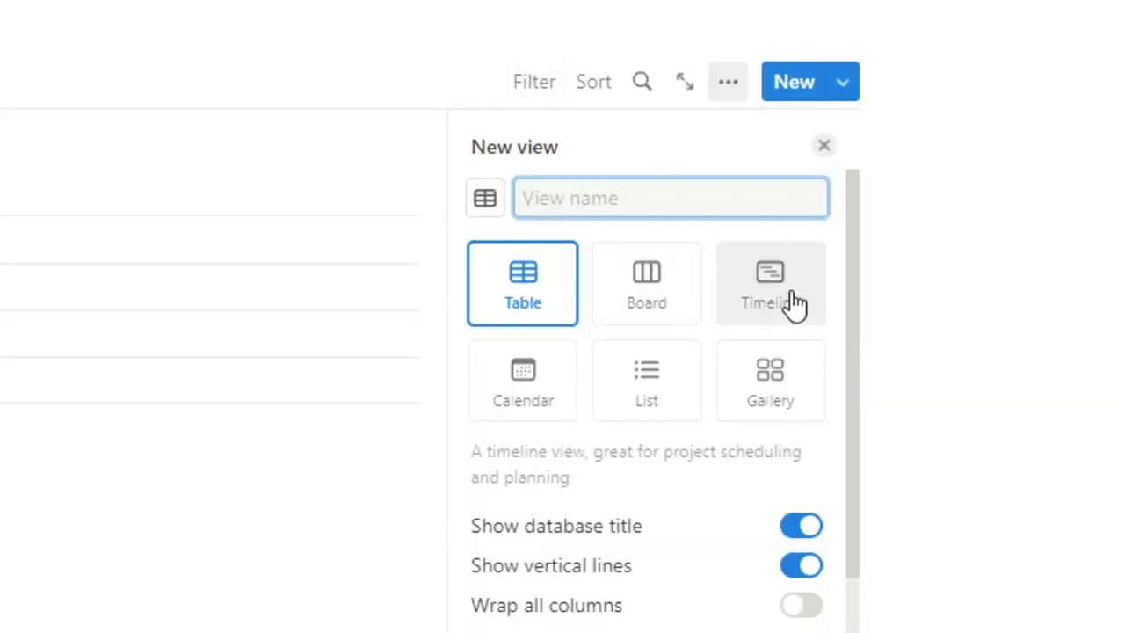
left_click(771, 385)
Open the "how to make coffee" card to view its page and properties, and close it.
left_click(266, 351)
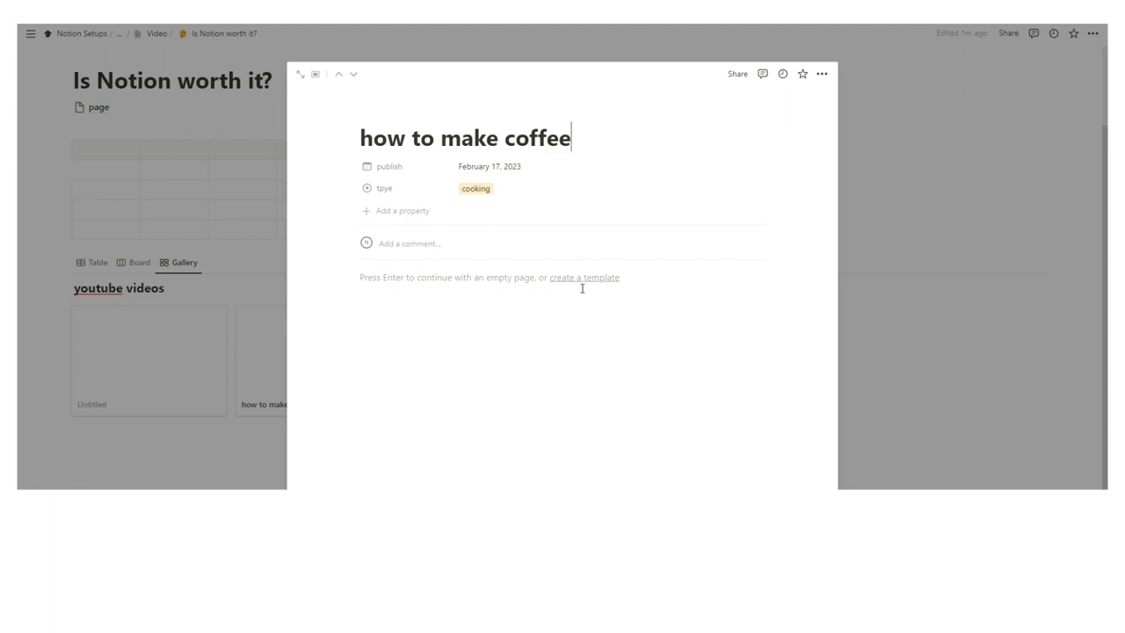
left_click(178, 334)
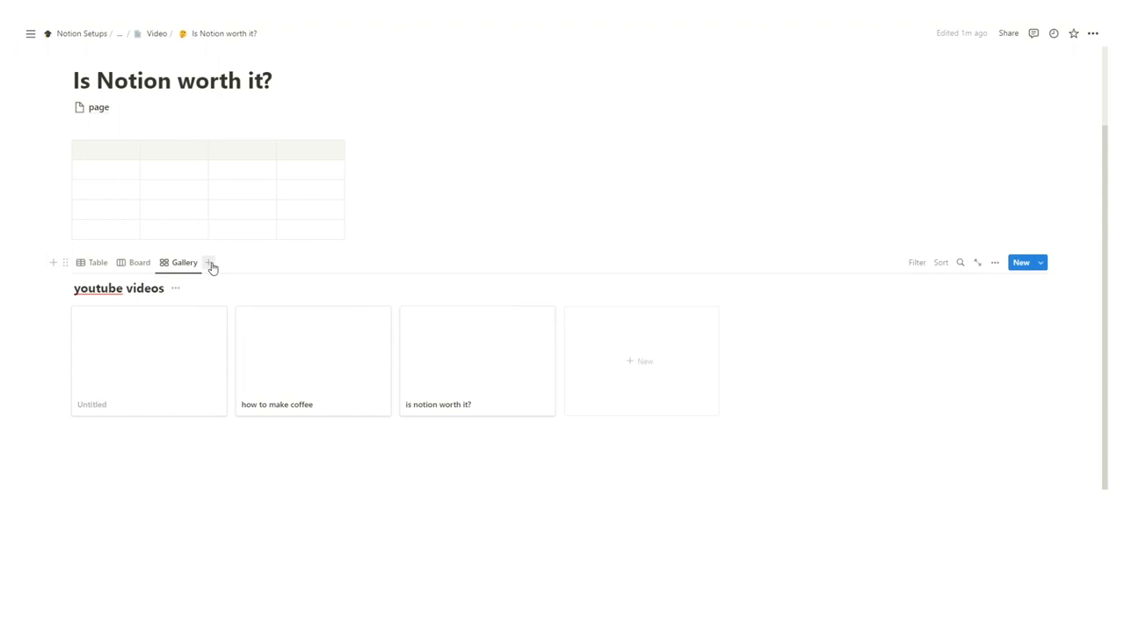
Add a Calendar view to the youtube videos database and view the February 2023 entries.
left_click(209, 263)
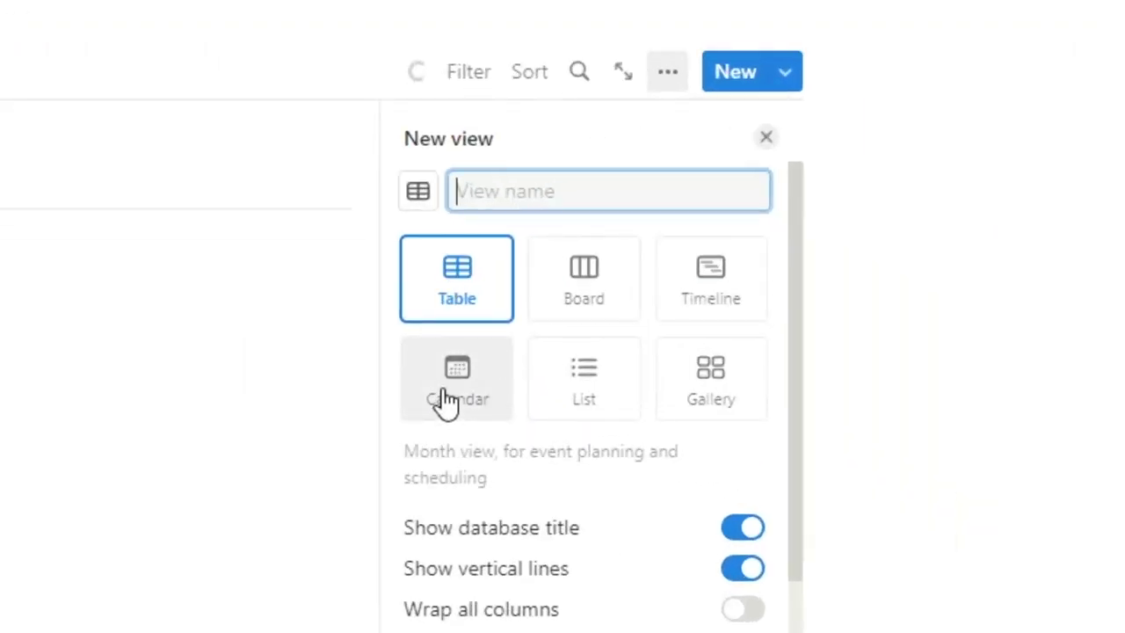
left_click(446, 402)
left_click(575, 384)
scroll(578, 383, "down", 3)
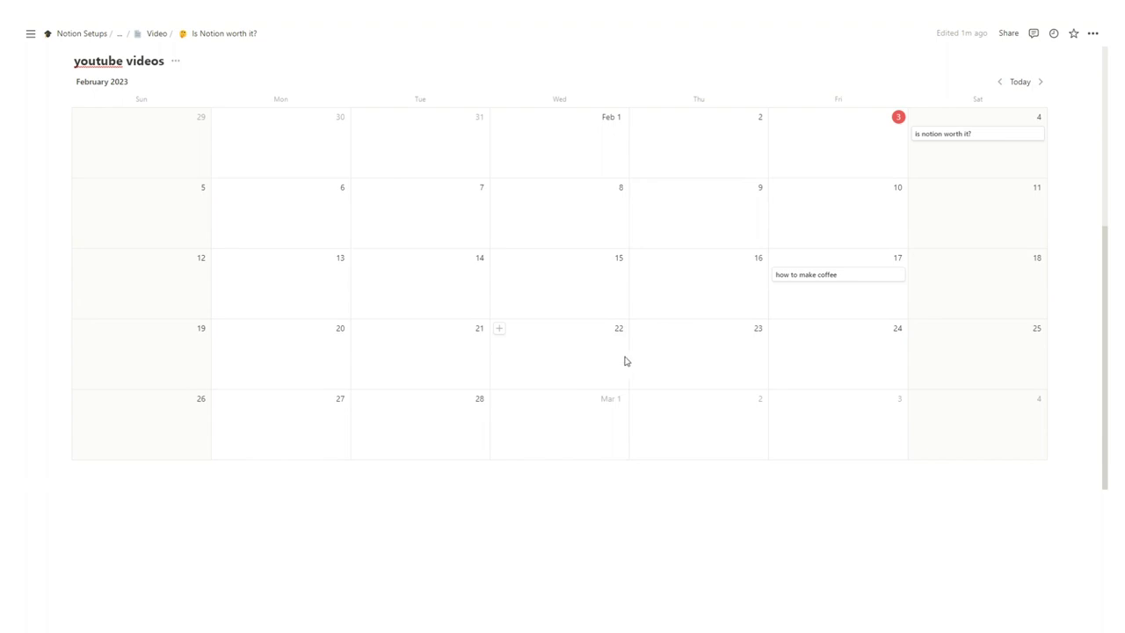
scroll(659, 352, "up", 1)
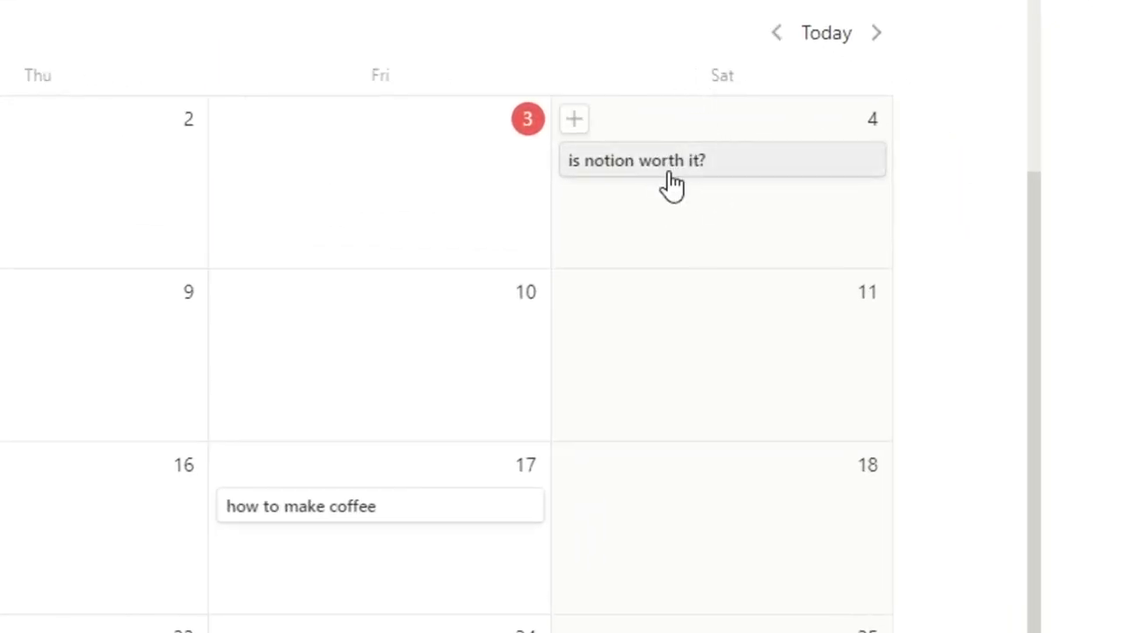
Show the "tpye" property on the entries of the youtube videos Calendar view.
left_click(718, 65)
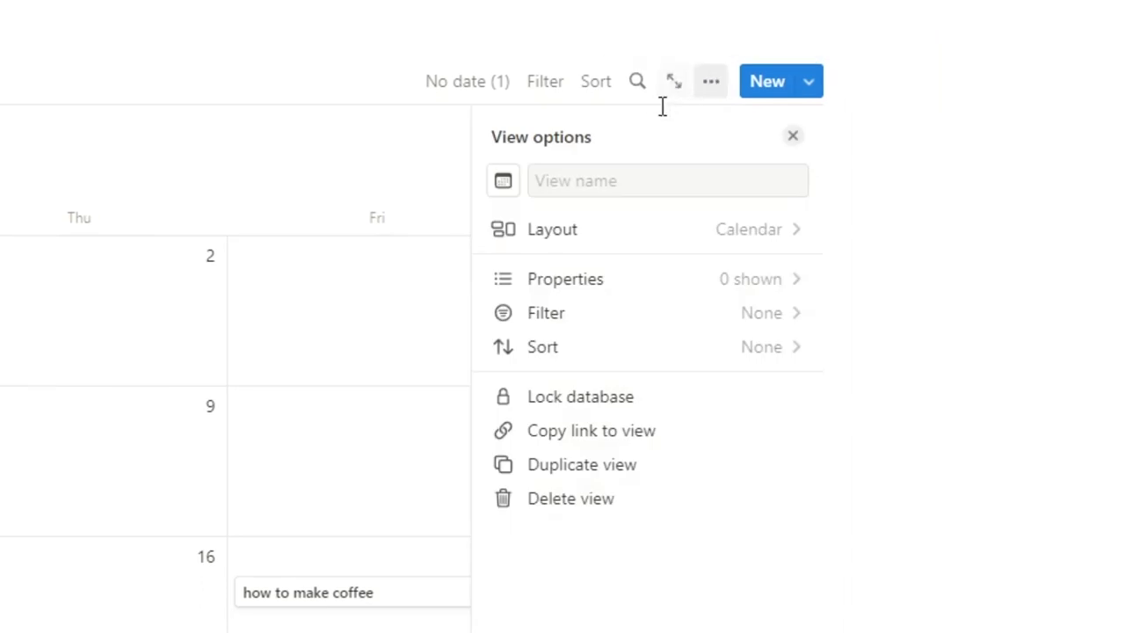
left_click(633, 282)
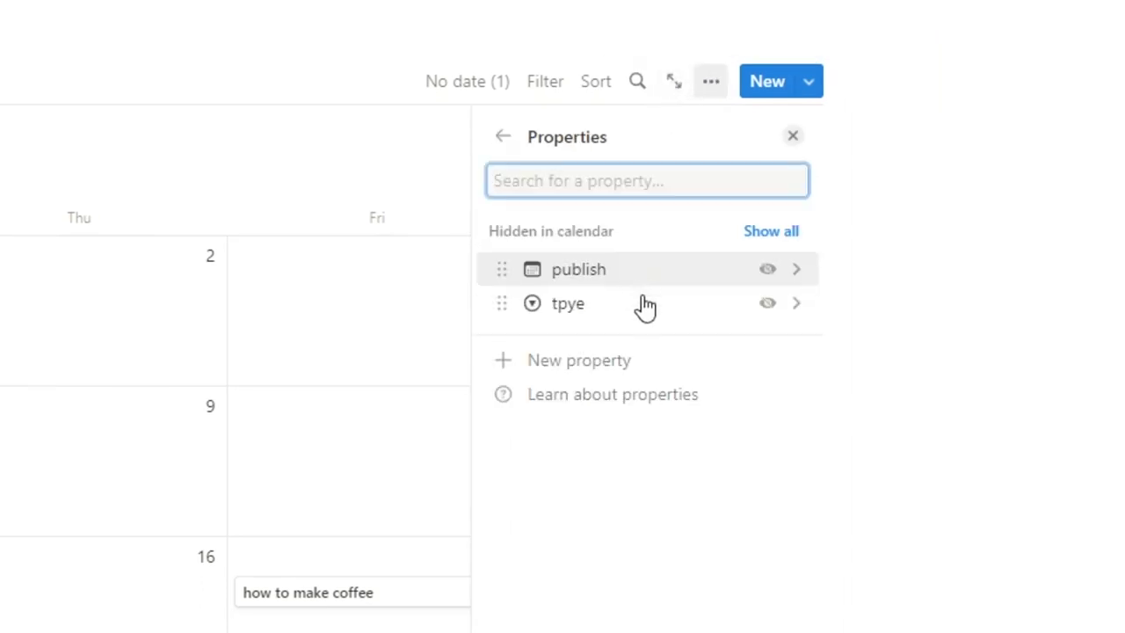
left_click(769, 304)
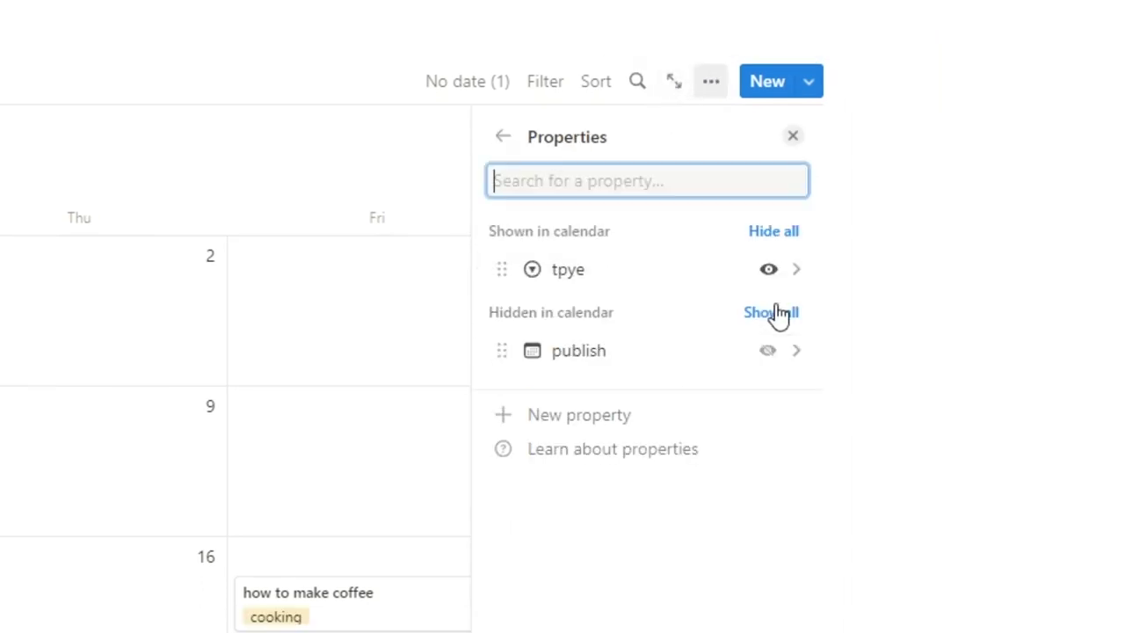
left_click(251, 296)
Open the "is notion worth it?" entry, look through the property types that can be added, and return to the calendar.
left_click(578, 329)
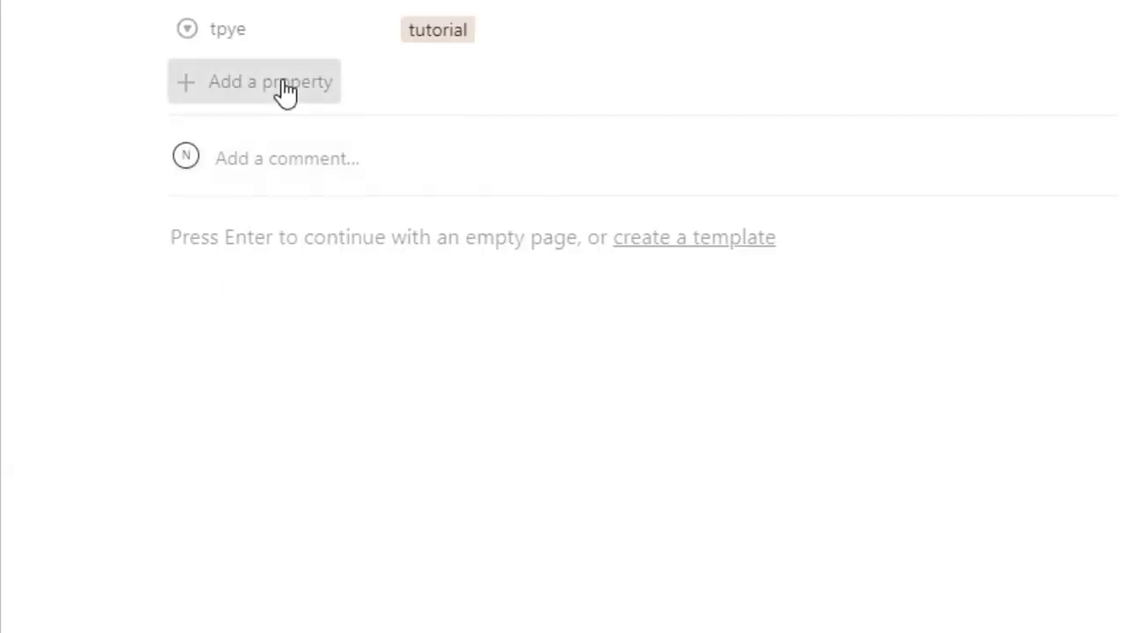
left_click(280, 86)
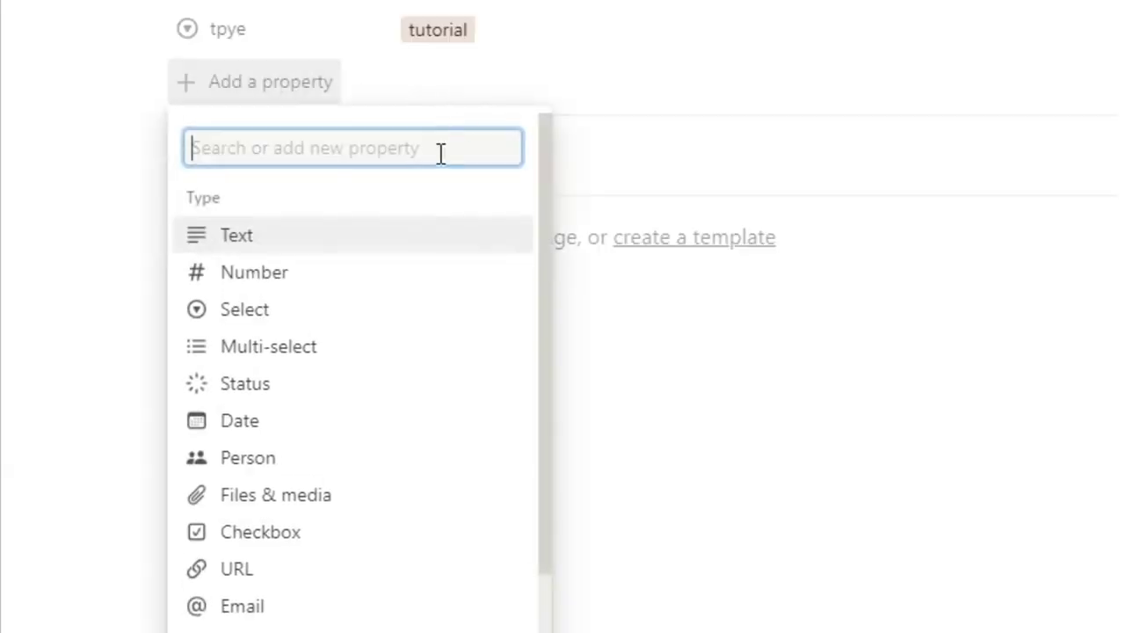
scroll(322, 351, "down", 2)
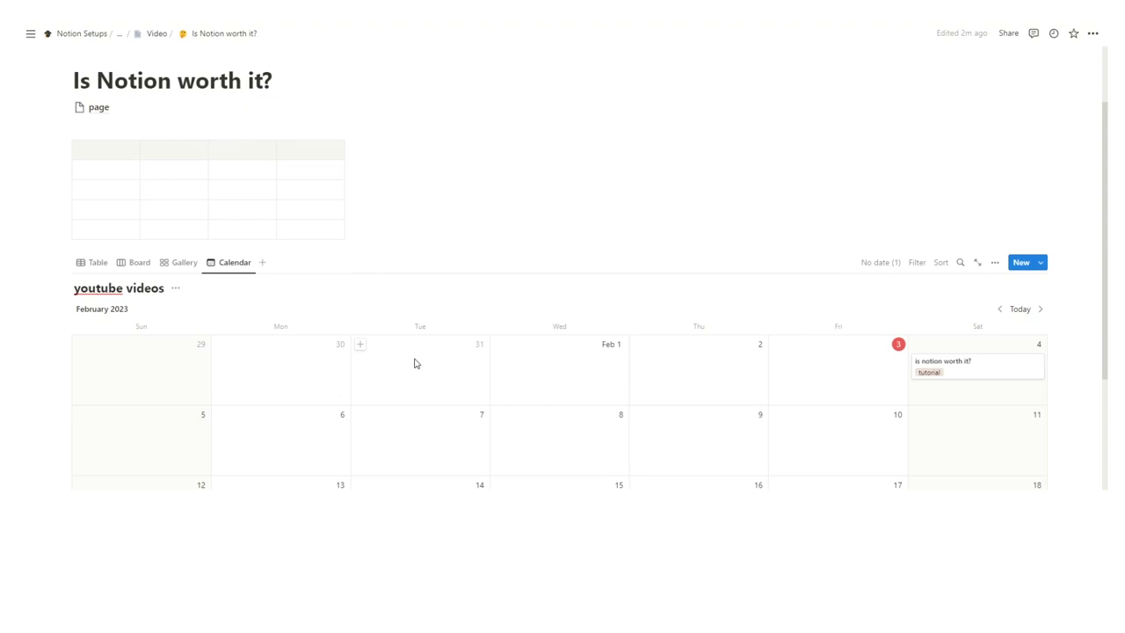
scroll(496, 328, "down", 1)
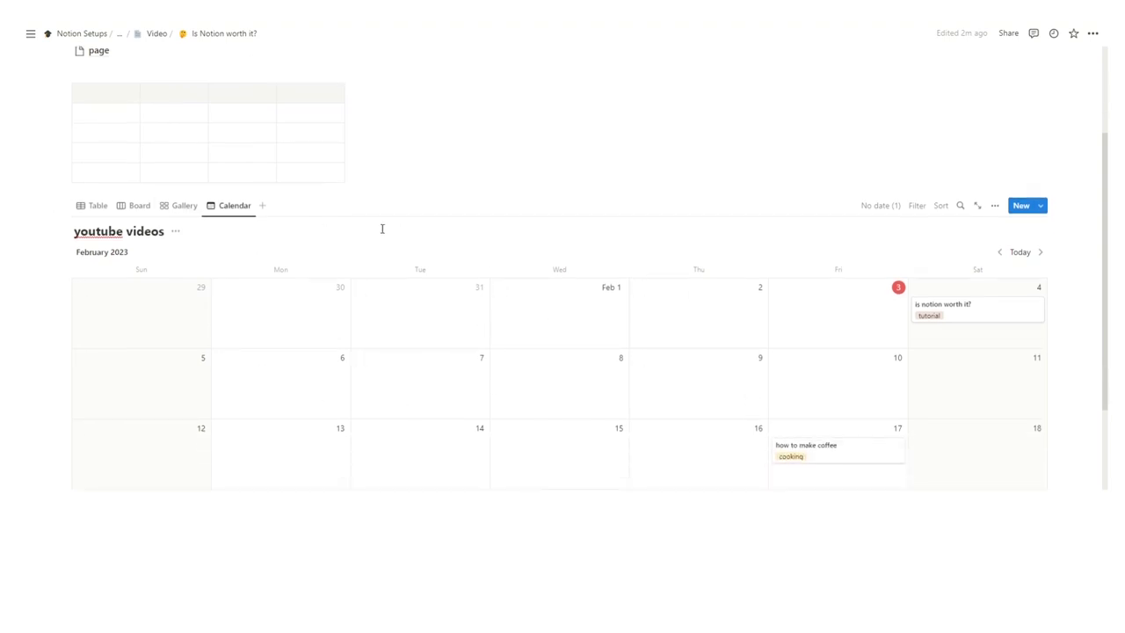
On the sub-page "page", insert a calendar view with youtube videos as data source, copying its existing Calendar view.
scroll(299, 197, "up", 2)
left_click(103, 164)
left_click(407, 154)
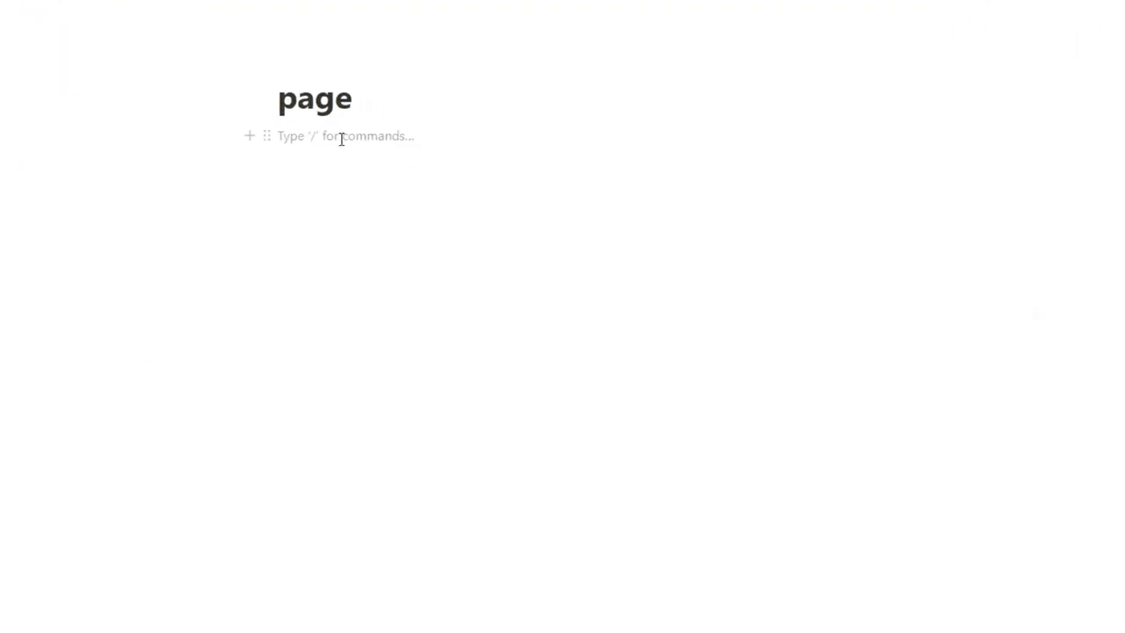
type("/s")
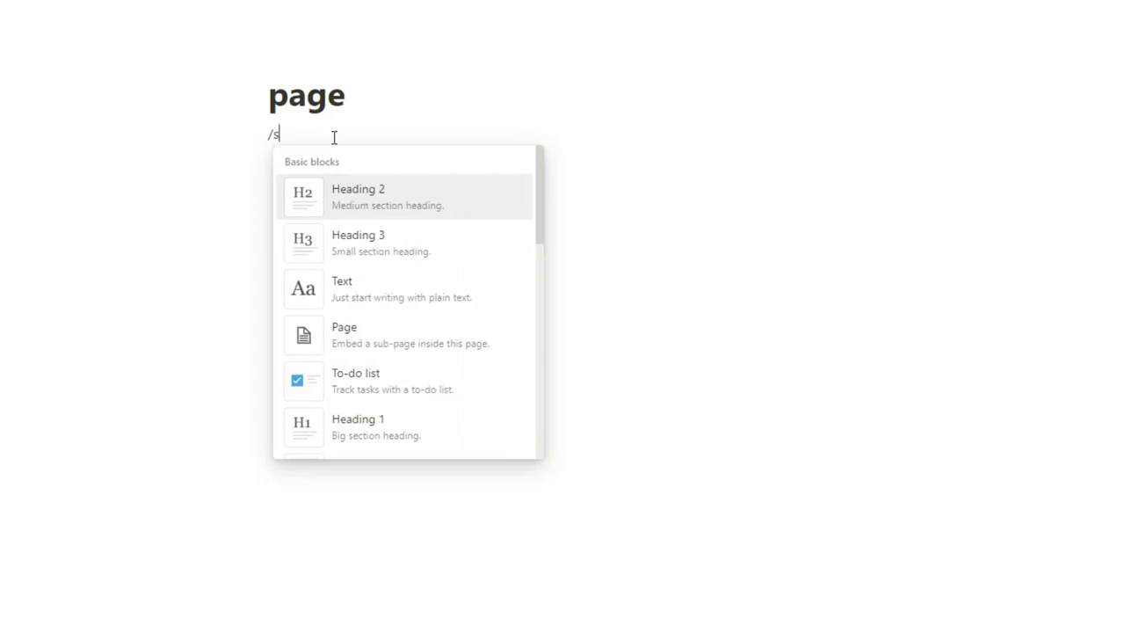
key("BackSpace")
type("d")
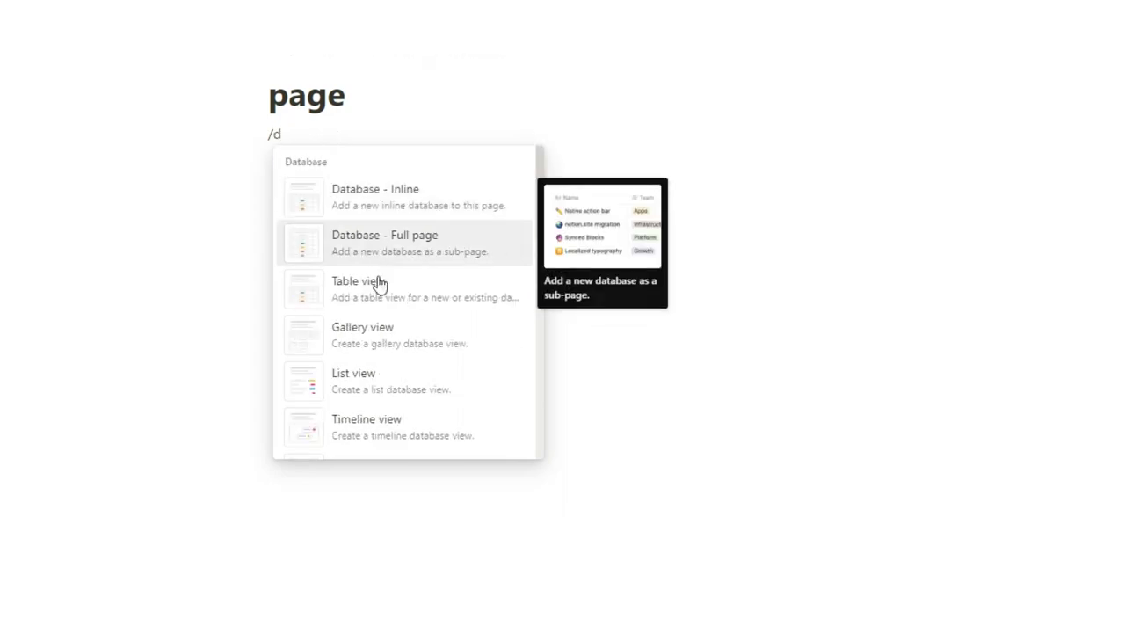
scroll(395, 302, "down", 1)
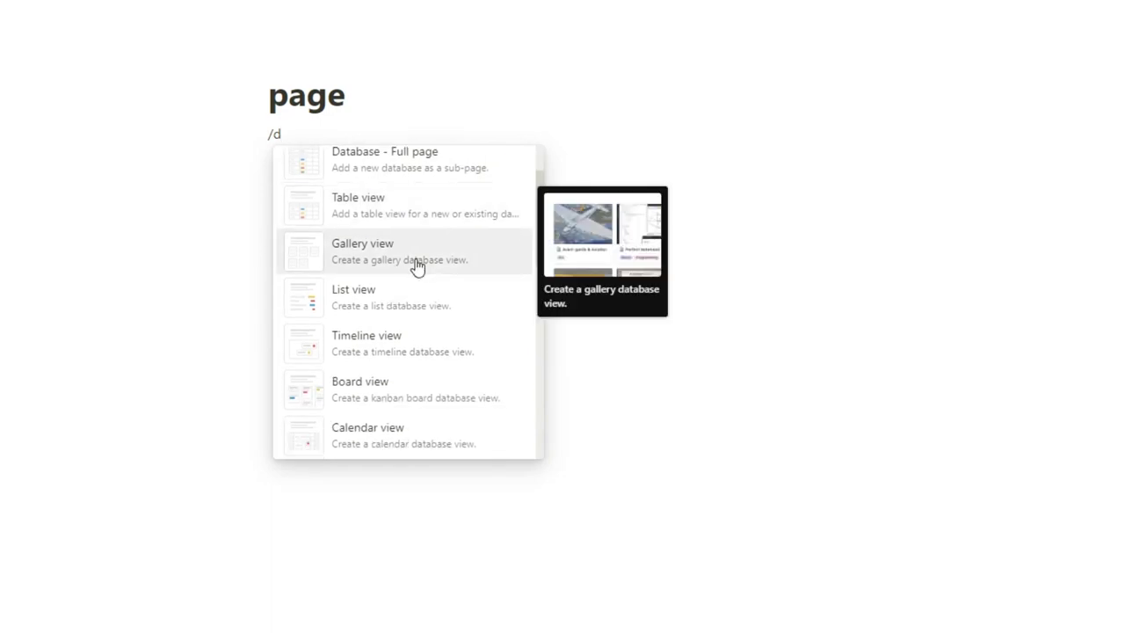
left_click(409, 438)
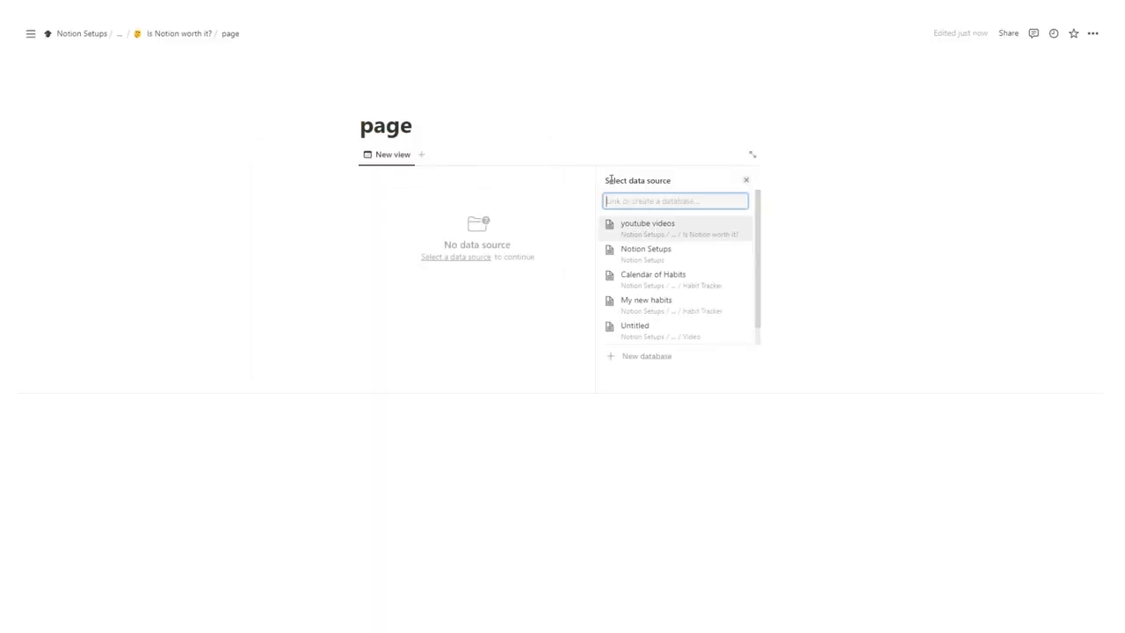
left_click(652, 226)
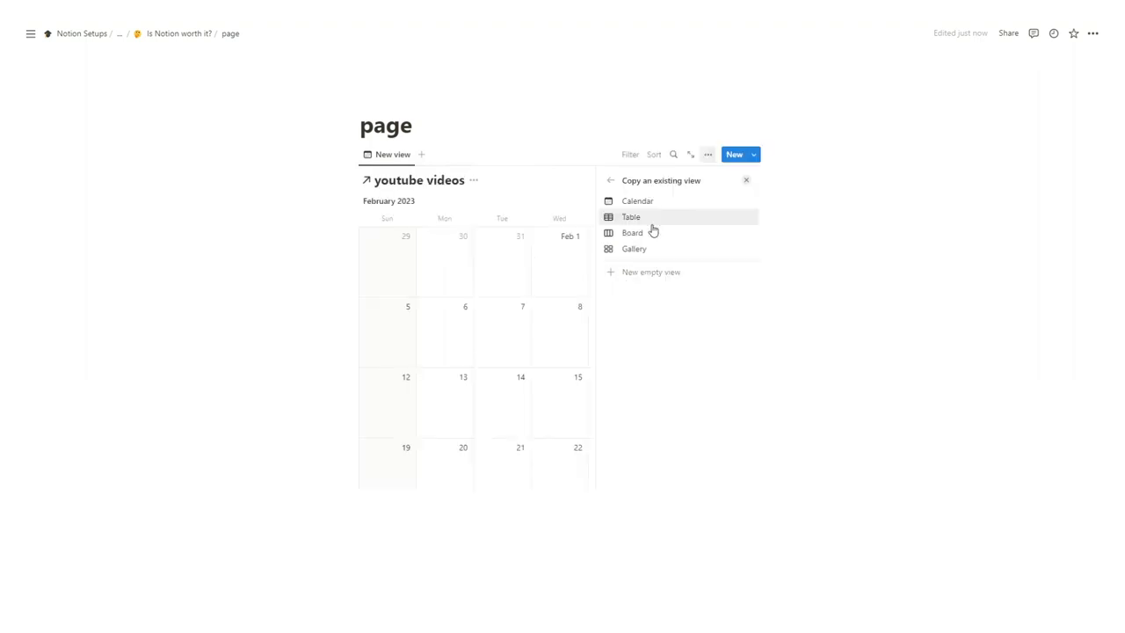
left_click(635, 155)
Set the sub-page "page" to full width.
left_click(1092, 34)
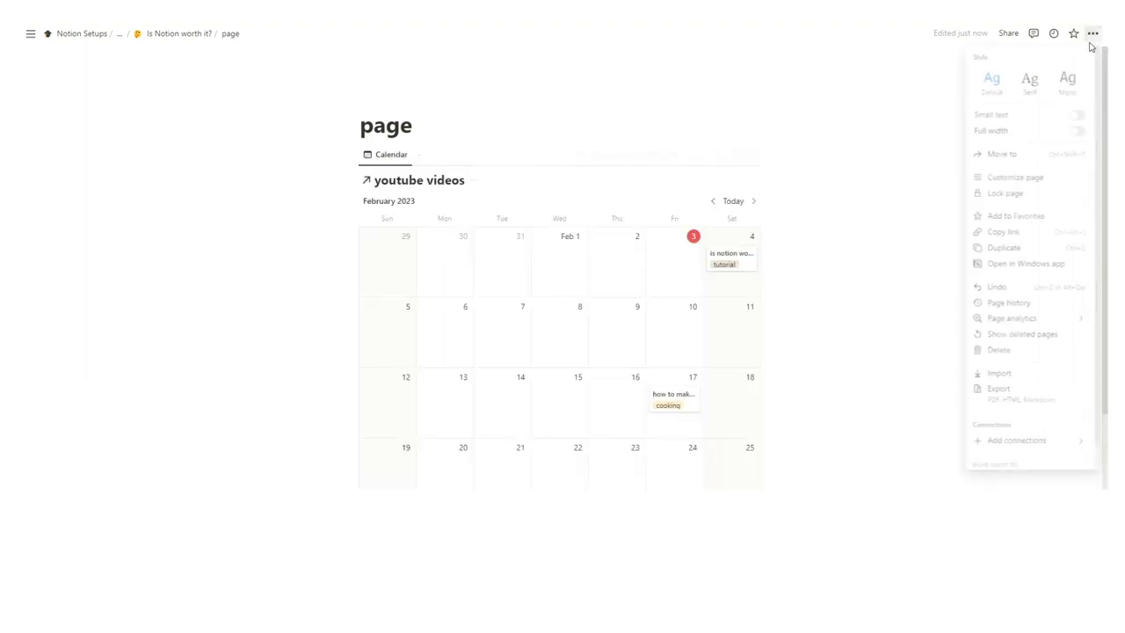
left_click(1076, 131)
left_click(557, 278)
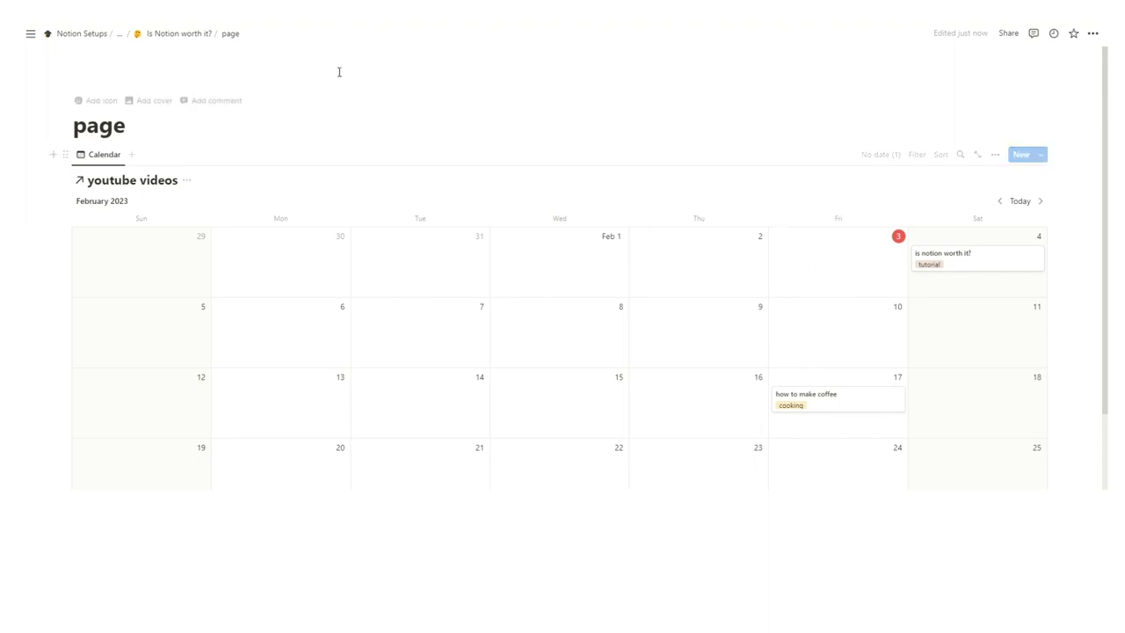
Go back to "Is Notion worth it?" to compare its original calendar with the linked one, and reopen the sub-page "page".
left_click(180, 34)
scroll(379, 328, "down", 3)
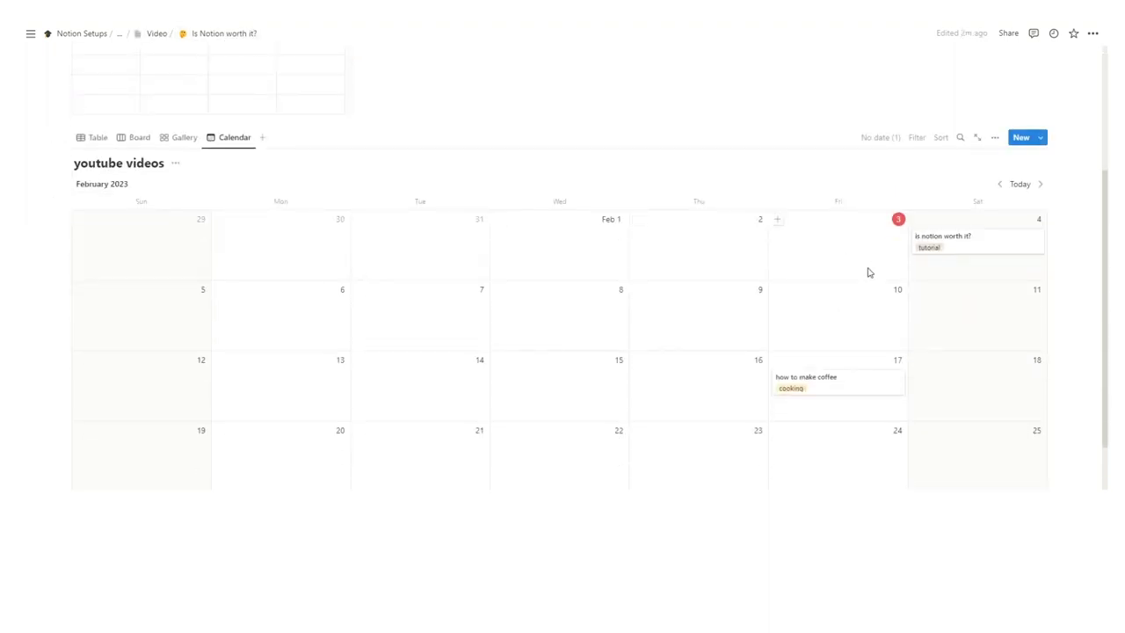
scroll(850, 306, "up", 1)
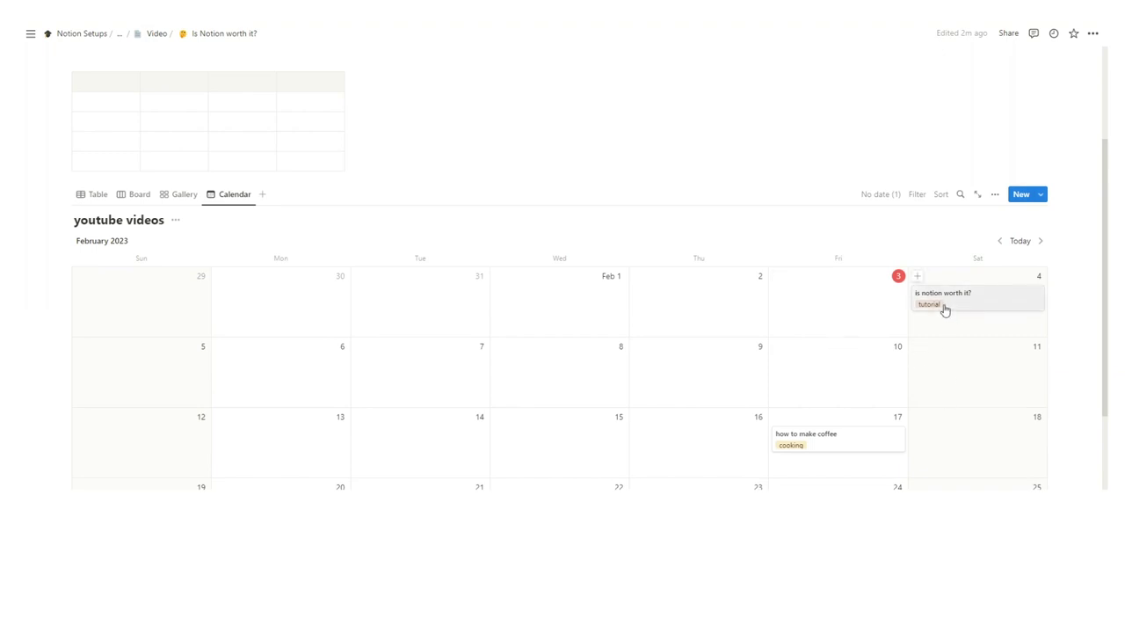
scroll(252, 314, "up", 4)
left_click(118, 211)
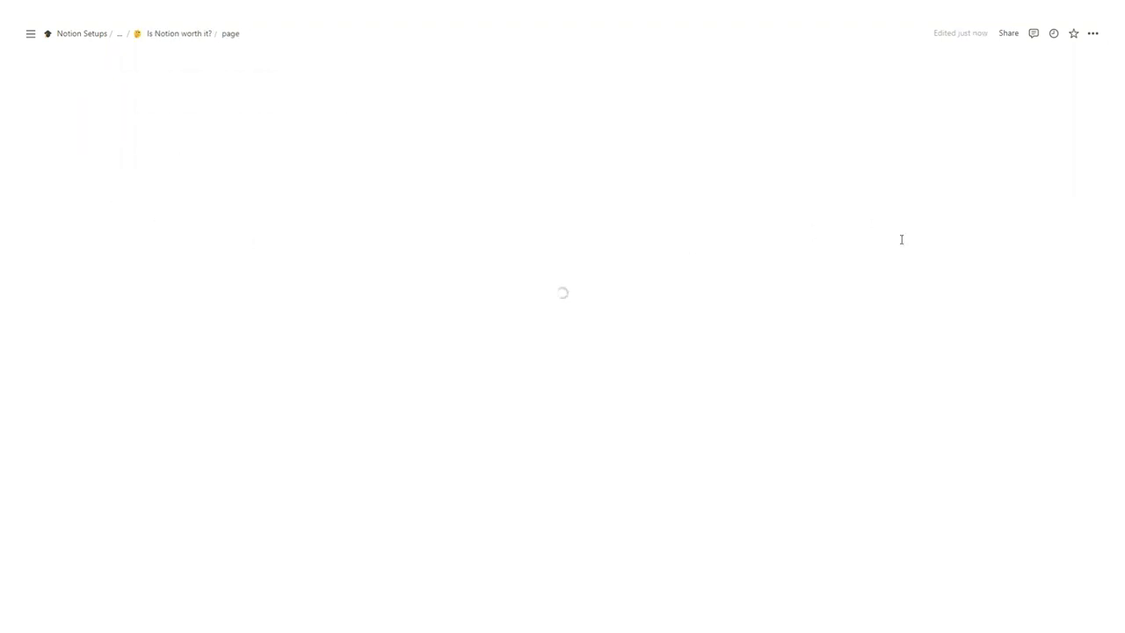
Add an advanced filter to the linked calendar with the rule "tpye" Is "tutorial".
left_click(914, 153)
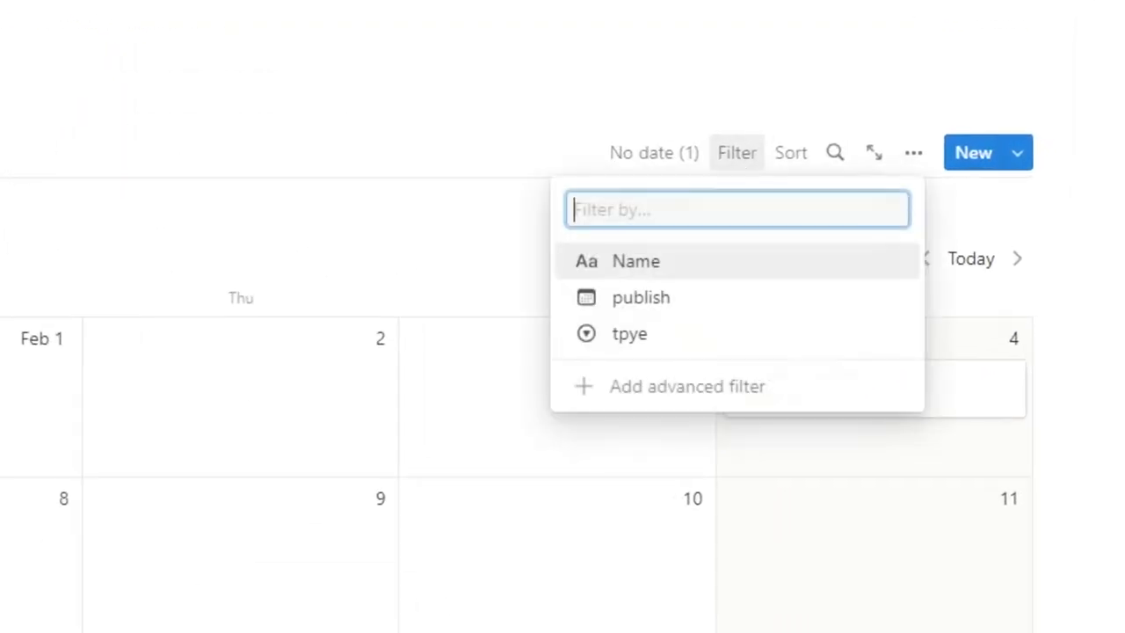
left_click(711, 386)
left_click(369, 319)
left_click(248, 492)
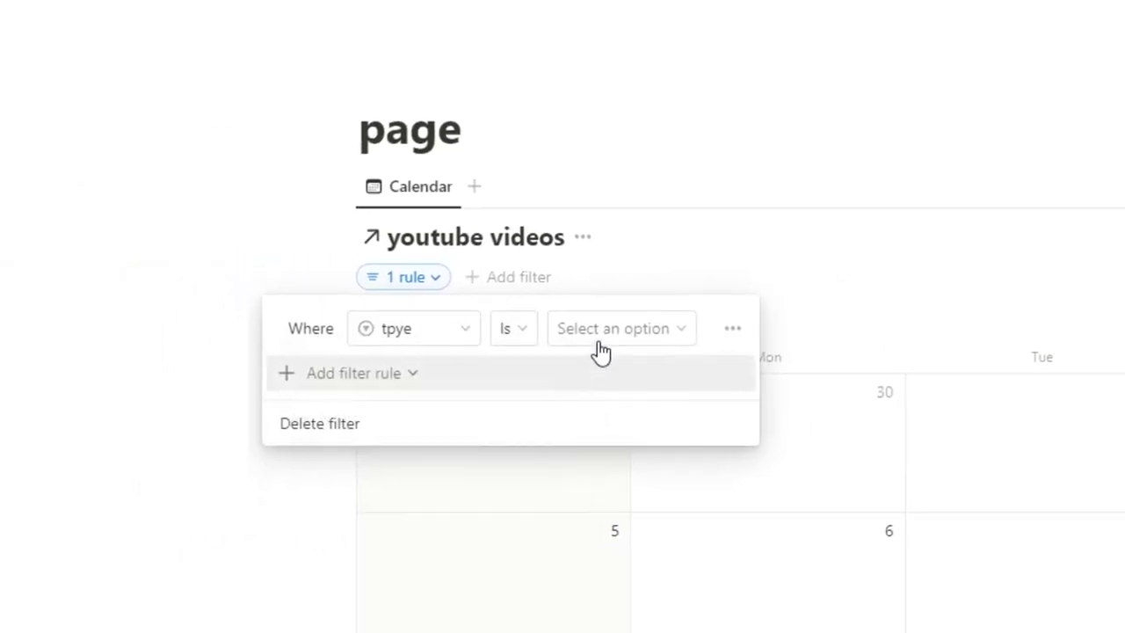
left_click(621, 351)
left_click(643, 430)
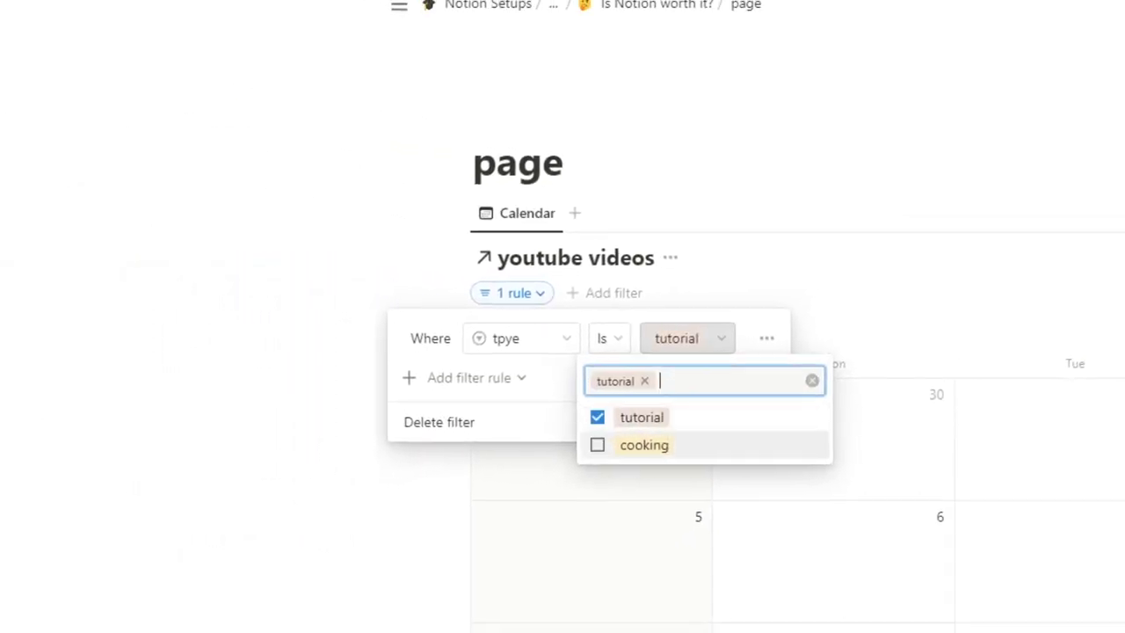
key("Escape")
key("Escape")
Create an untitled entry on February 11, 2023 in the filtered calendar to check its preset properties, and delete it.
left_click(786, 356)
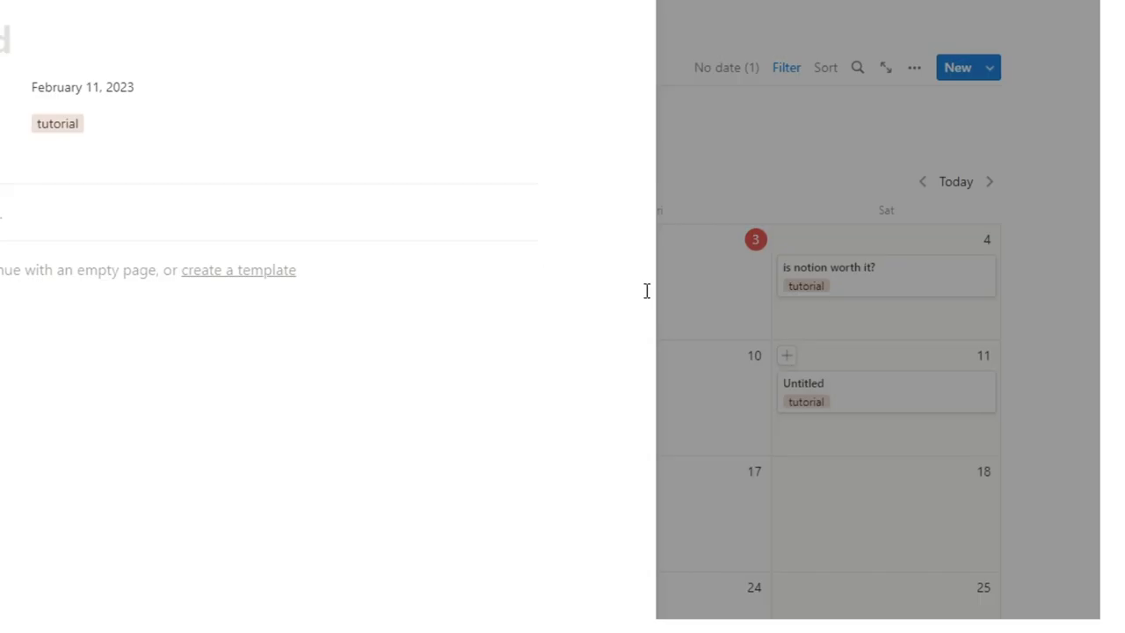
left_click(893, 332)
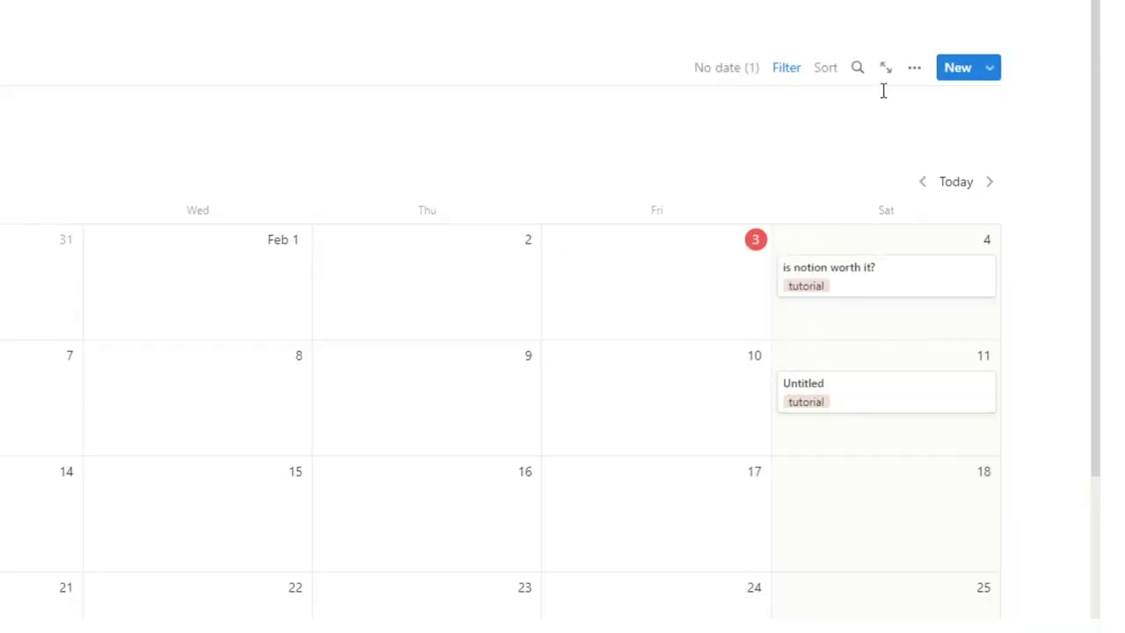
left_click(823, 404)
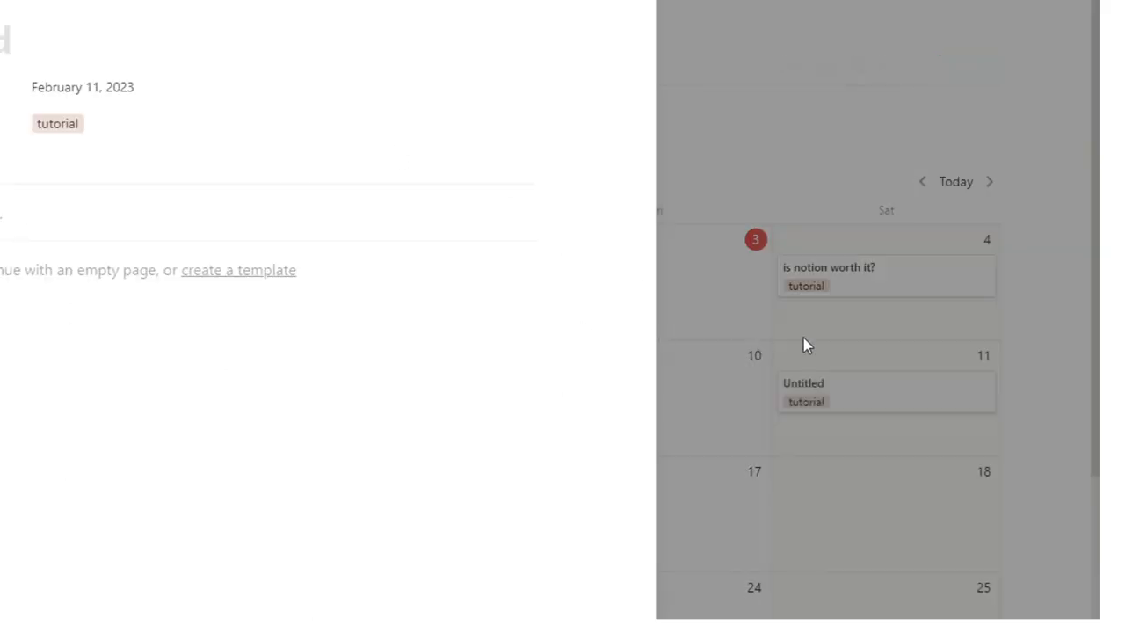
left_click(804, 344)
right_click(835, 397)
left_click(894, 104)
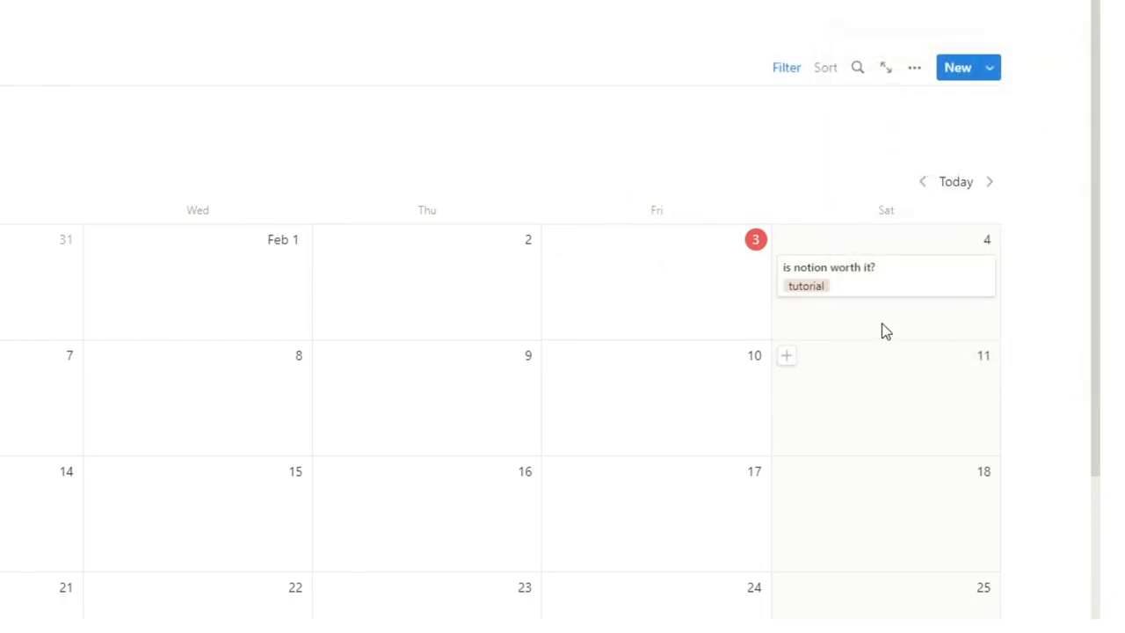
Create a template for the youtube videos database with the body lines "Thumbnail", "Script", "Video title" and "etc".
left_click(989, 67)
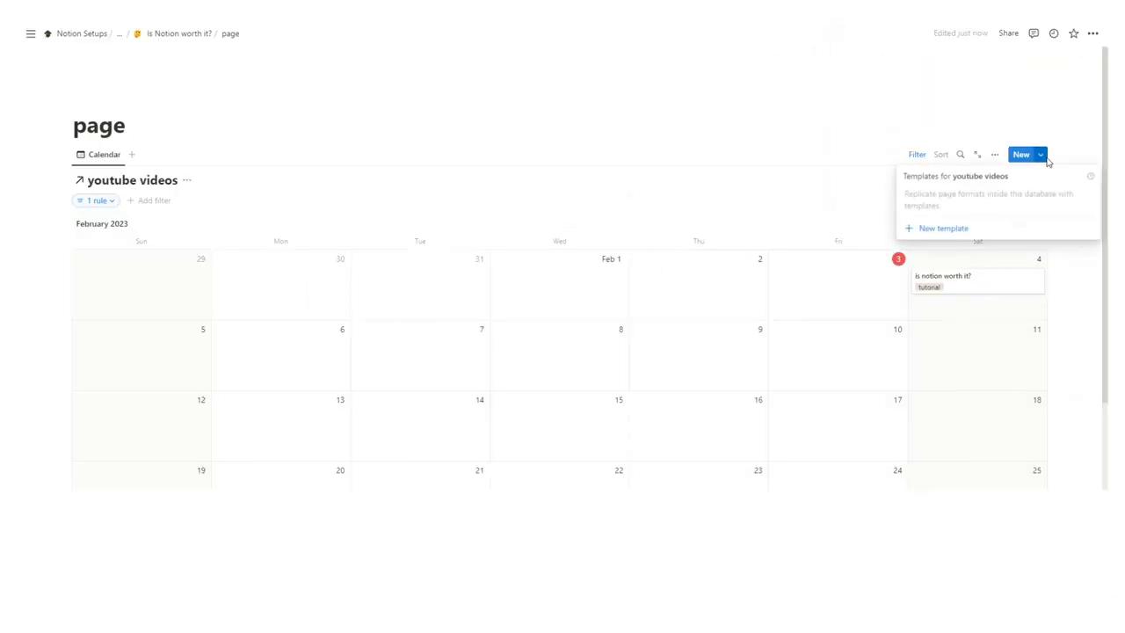
left_click(944, 229)
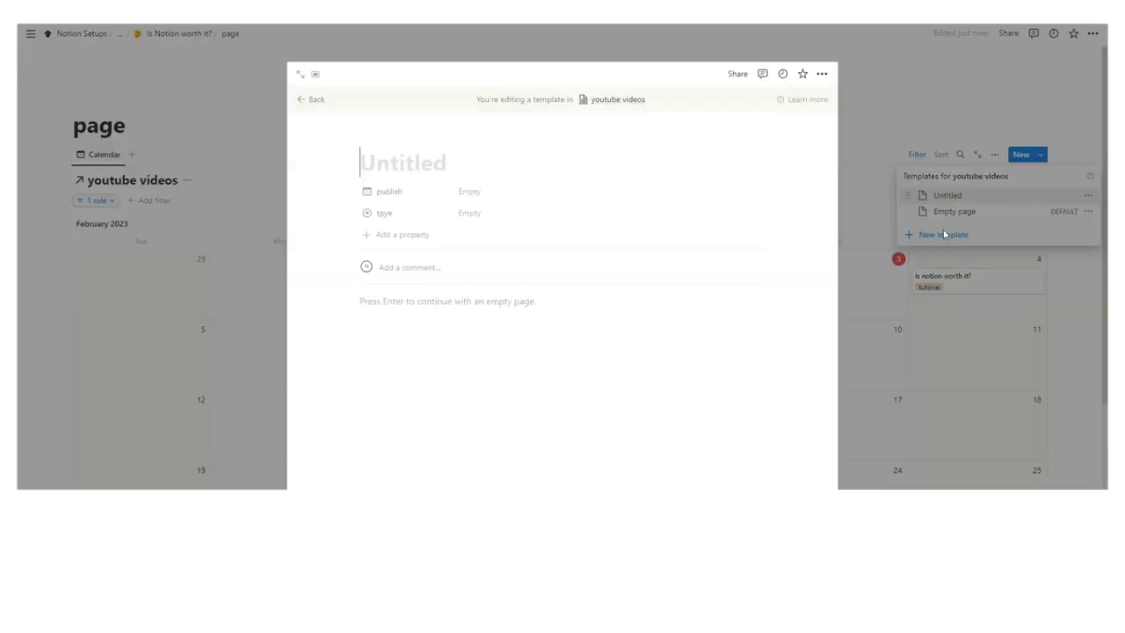
left_click(462, 320)
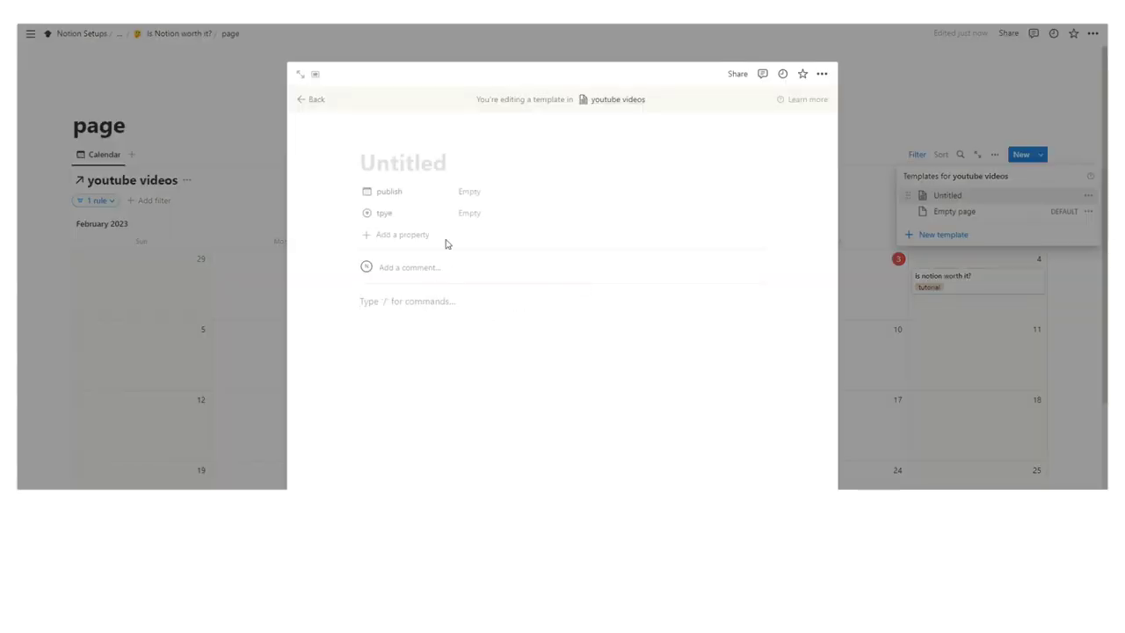
type("Thumbnail")
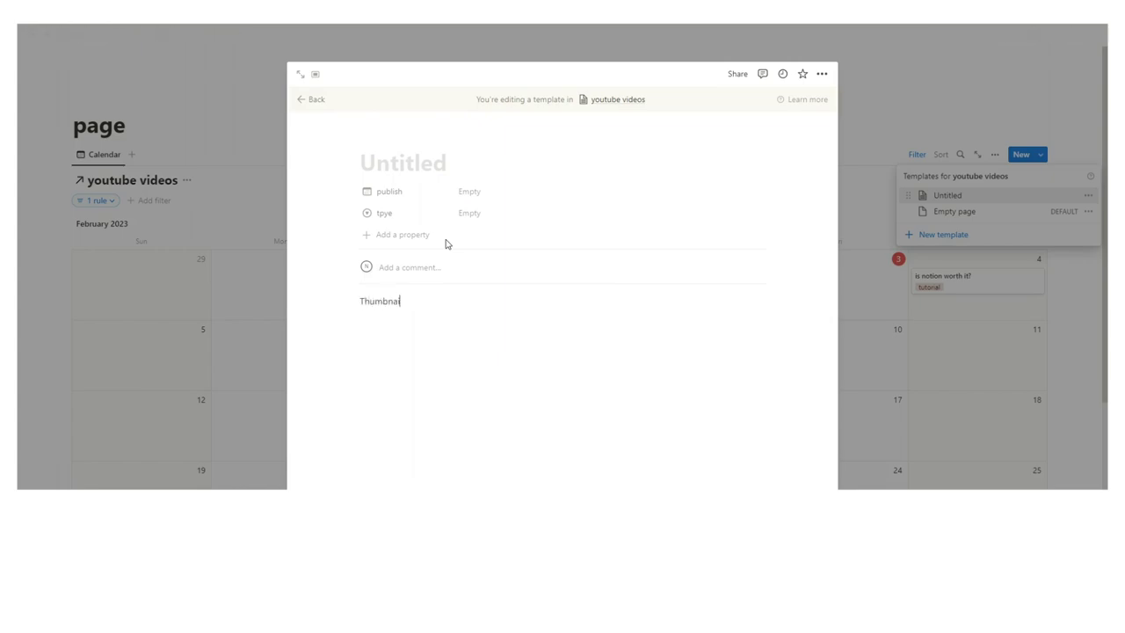
key("Return")
type("Script")
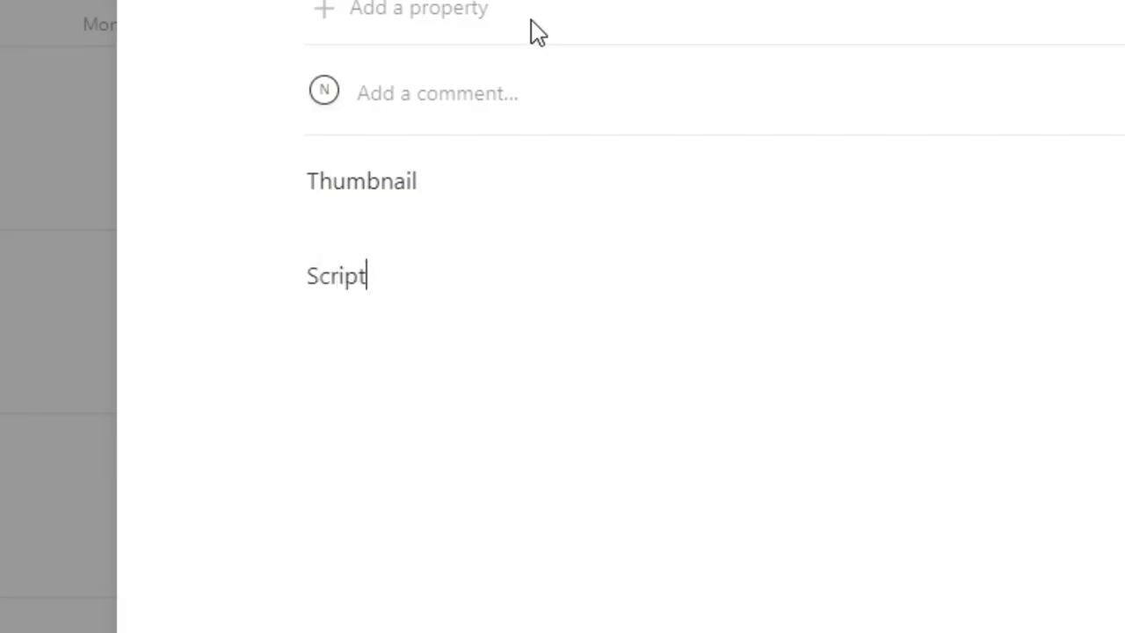
key("Return")
type("Video title")
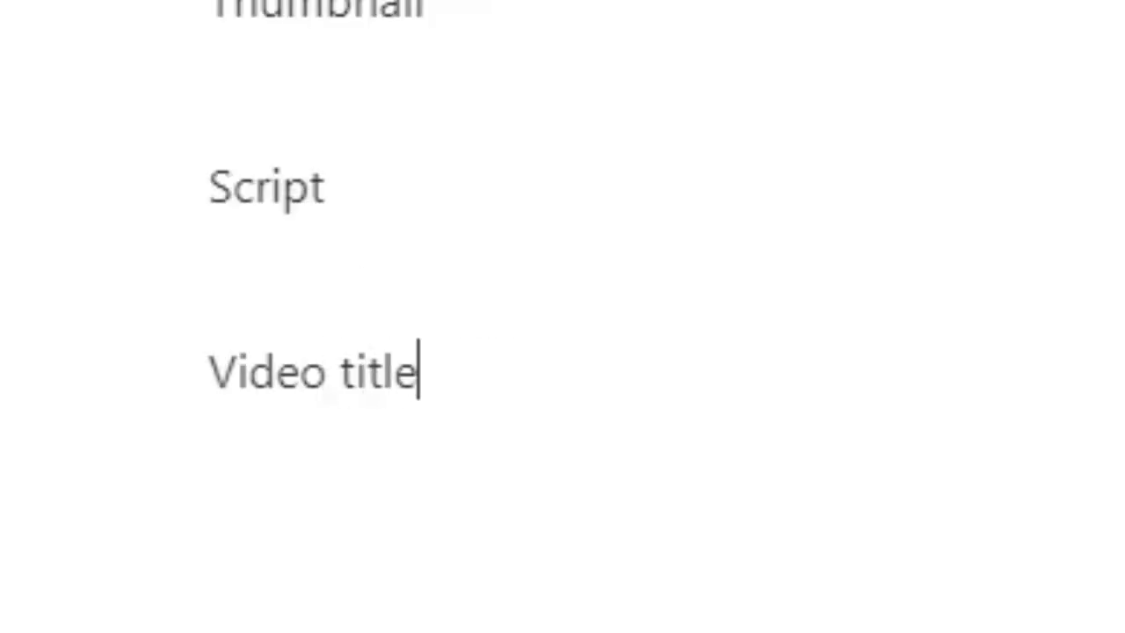
key("Return")
type("etc")
key("Escape")
key("Escape")
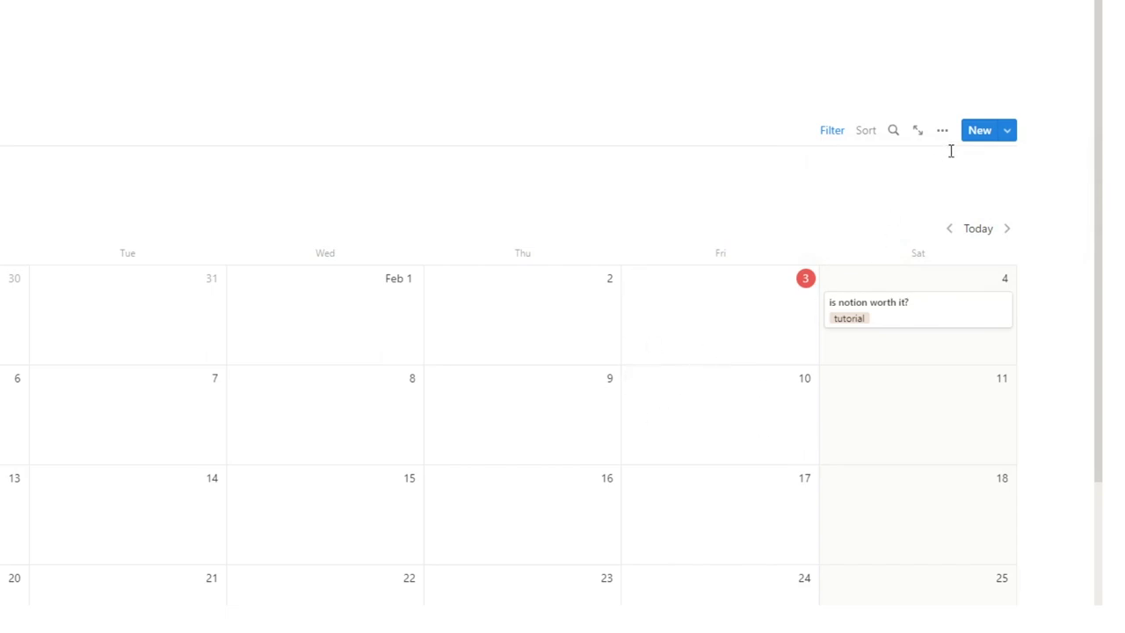
Set the untitled template as the default for new pages in all views of "youtube videos".
left_click(1008, 132)
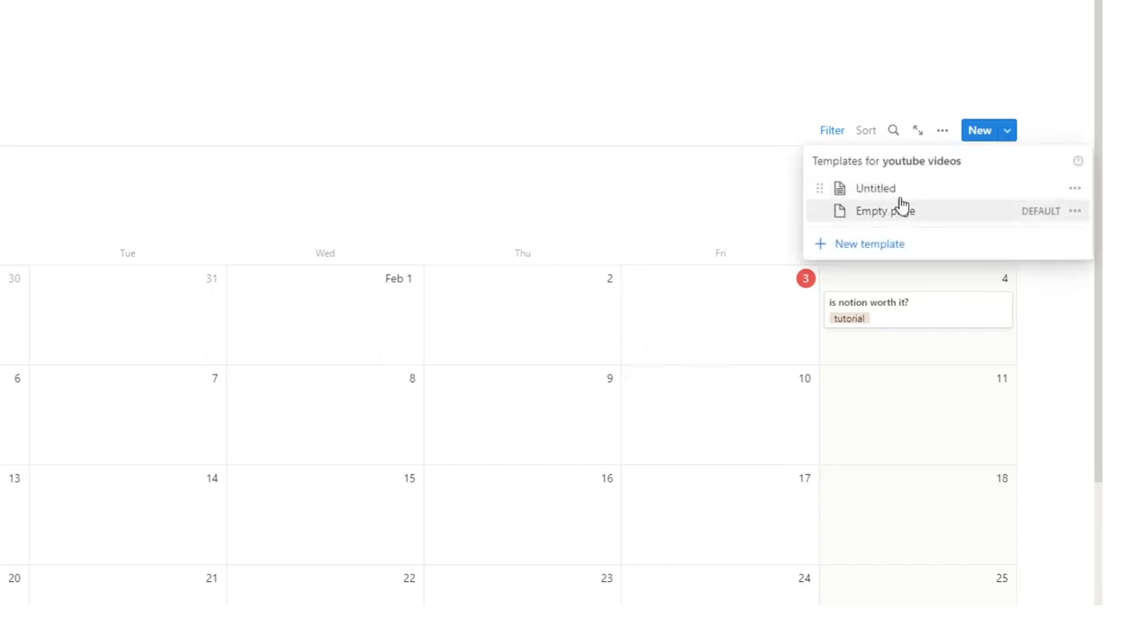
left_click(1074, 188)
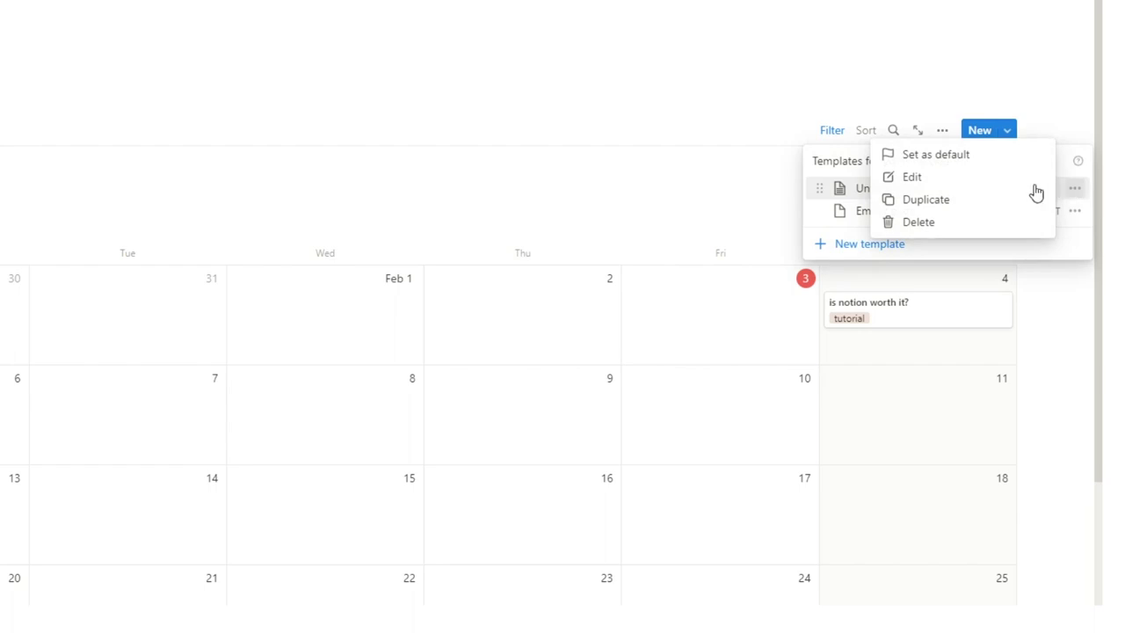
left_click(970, 177)
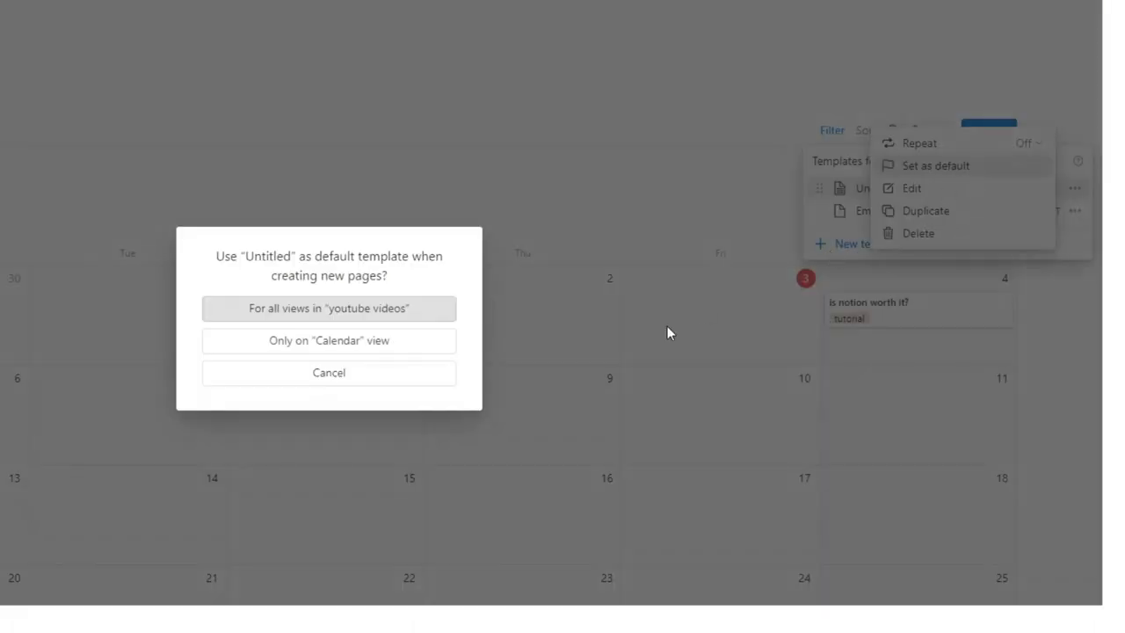
left_click(424, 319)
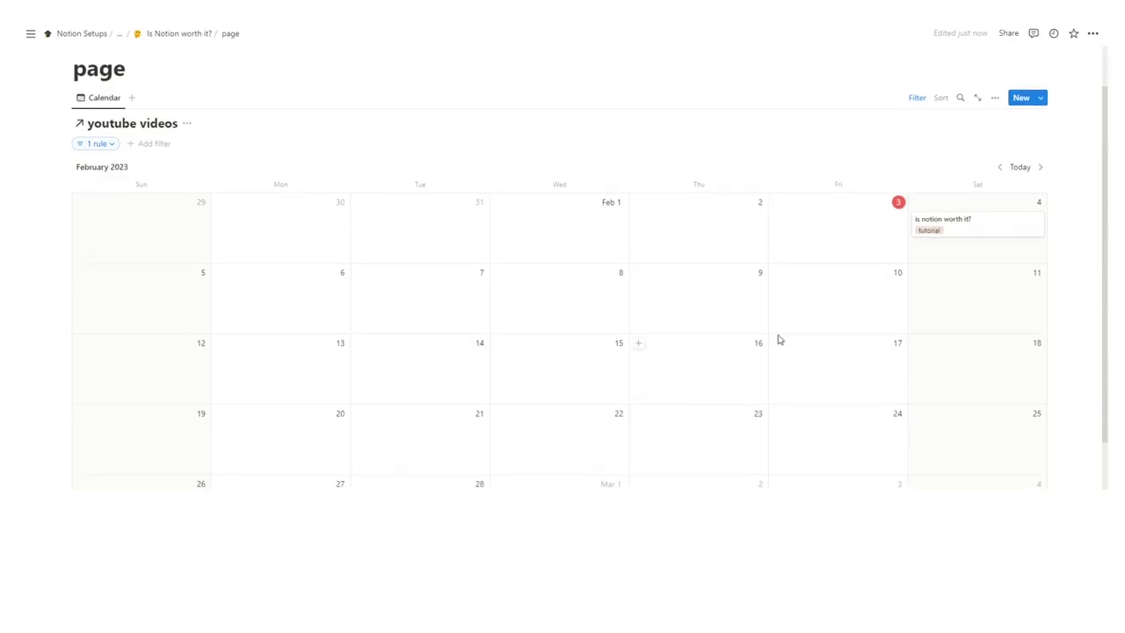
Create an untitled entry on February 11, 2023 in the filtered calendar from the default template, and close it.
left_click(916, 278)
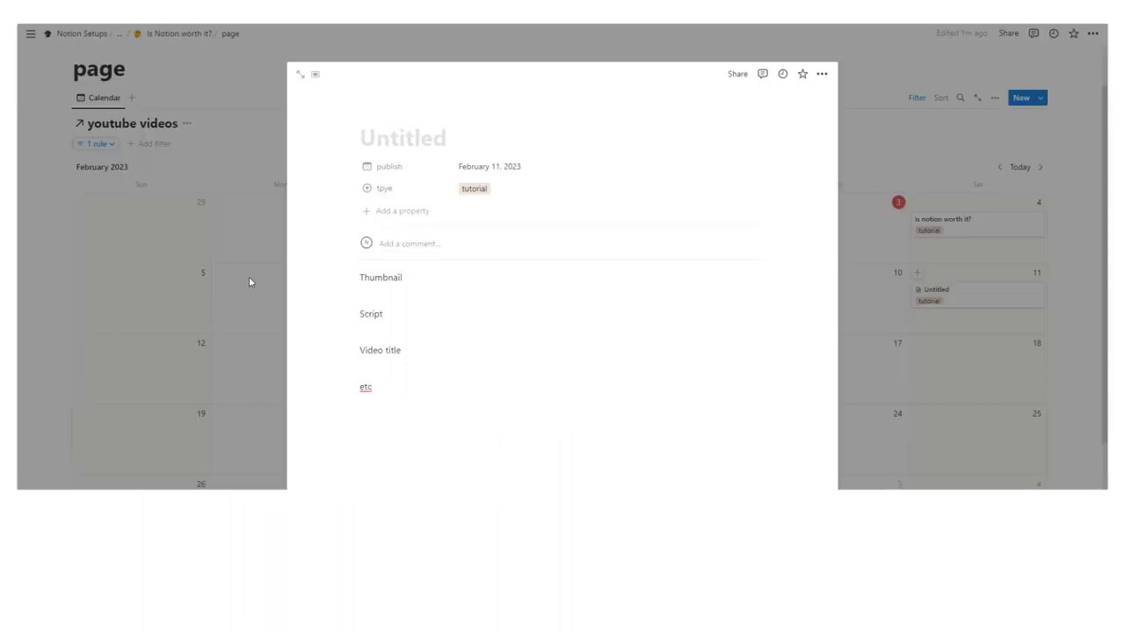
left_click(250, 277)
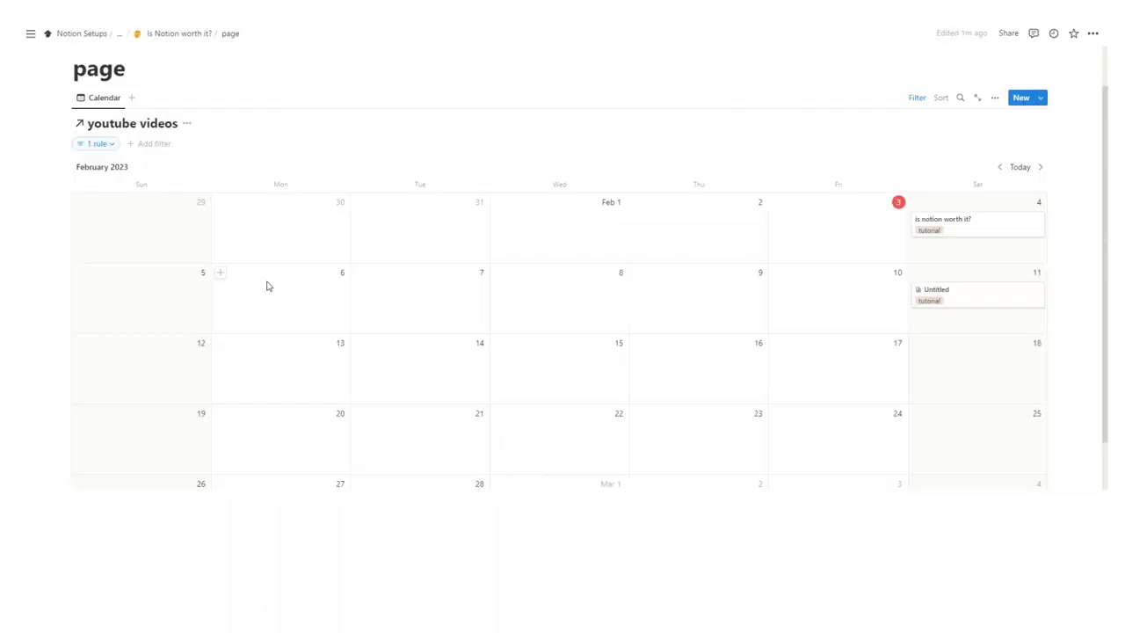
Return to the parent page "Is Notion worth it?" and insert a Board view database block below its calendar.
scroll(268, 285, "down", 2)
left_click(176, 33)
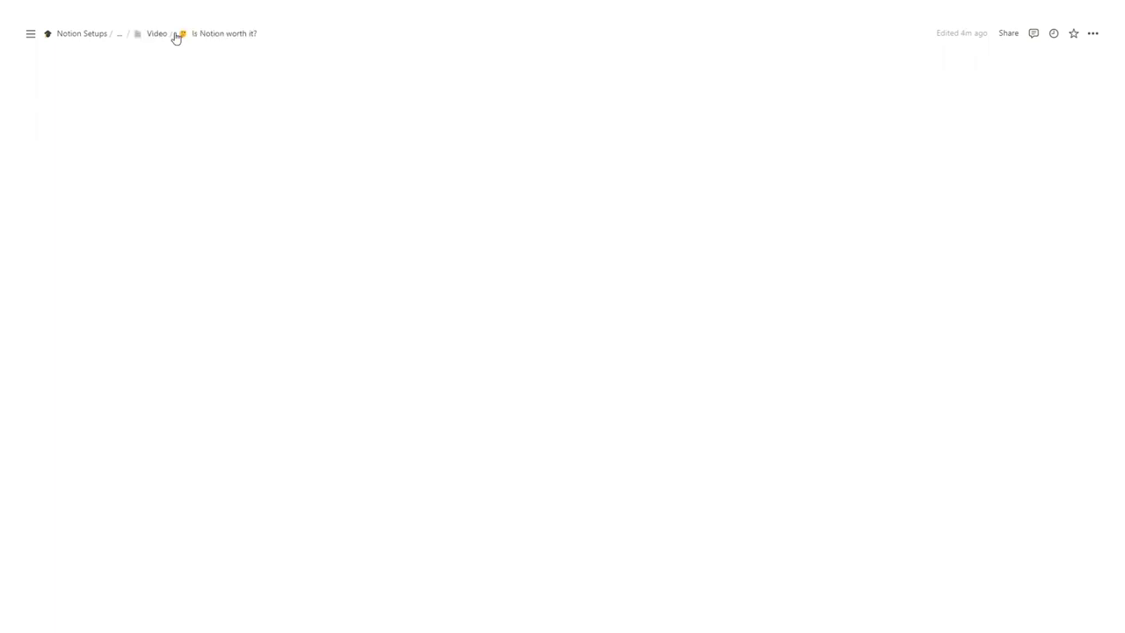
scroll(372, 147, "down", 3)
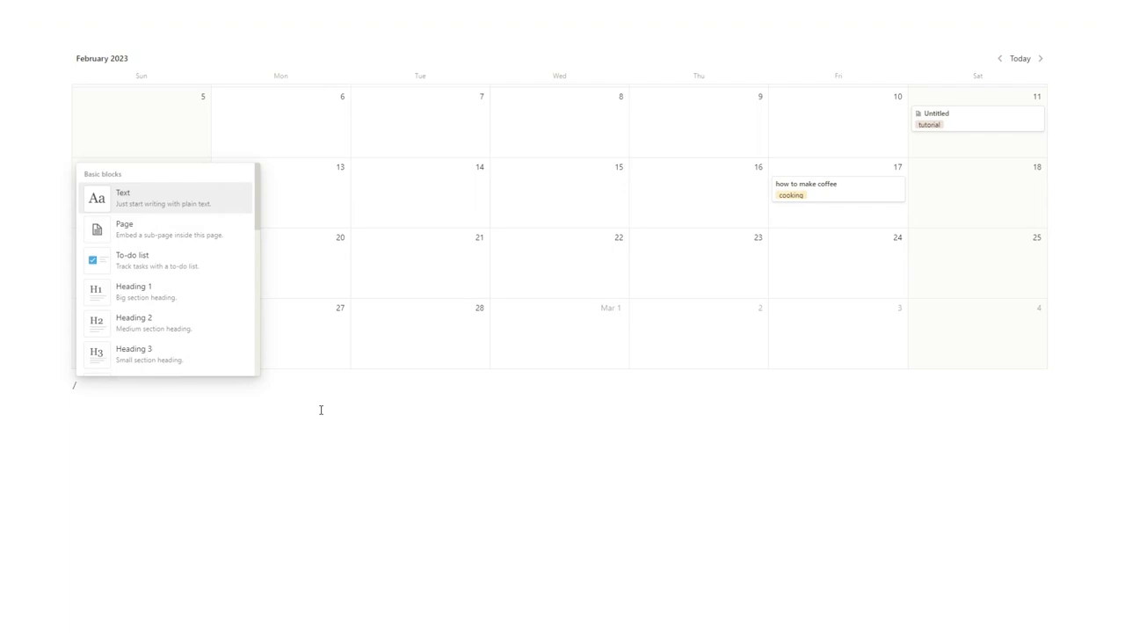
type("boar")
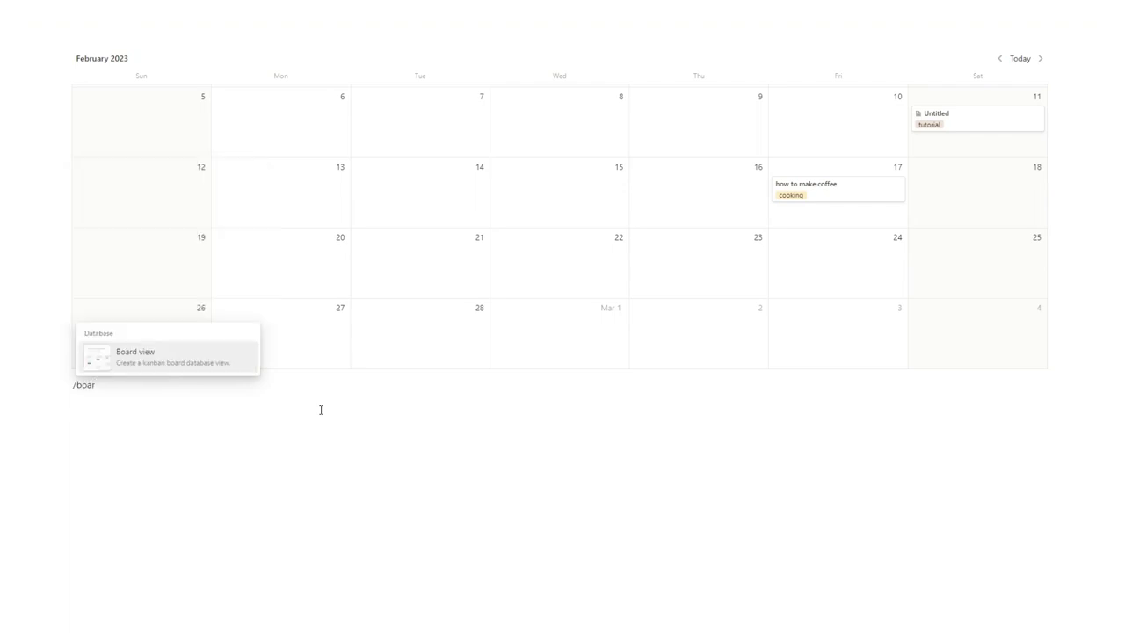
left_click(223, 367)
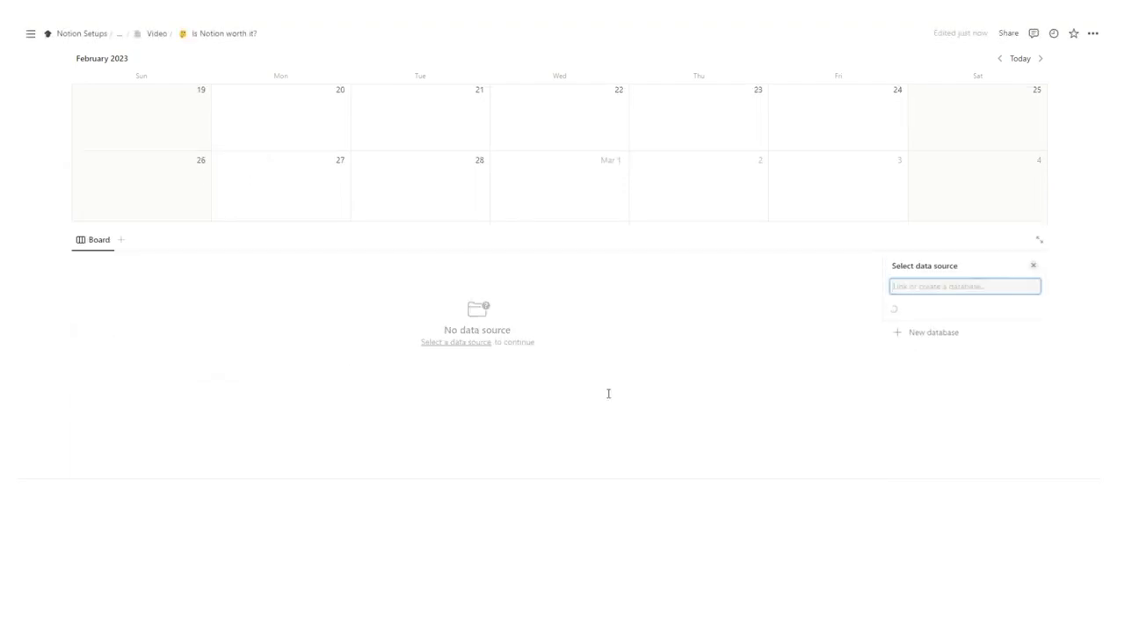
left_click(932, 445)
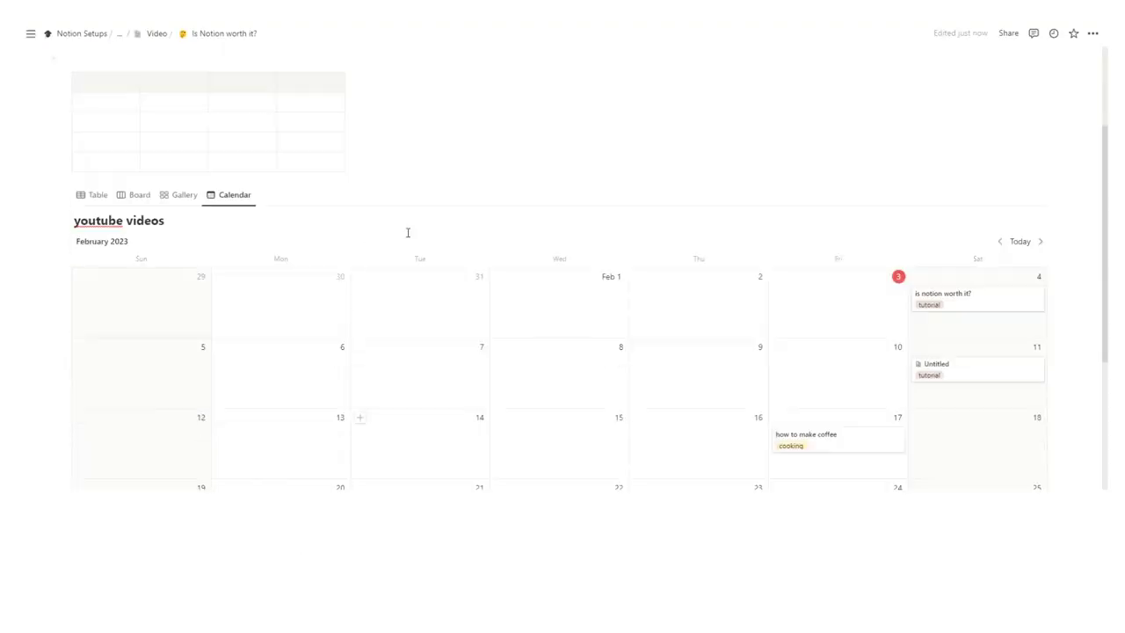
scroll(408, 232, "up", 3)
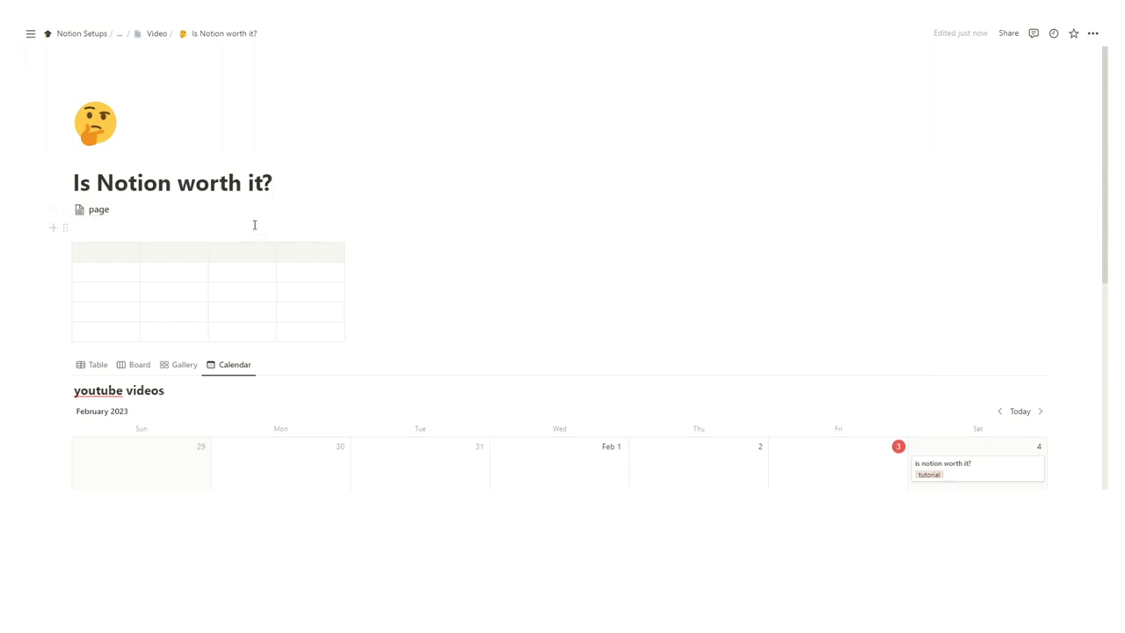
left_click(202, 225)
scroll(201, 225, "down", 2)
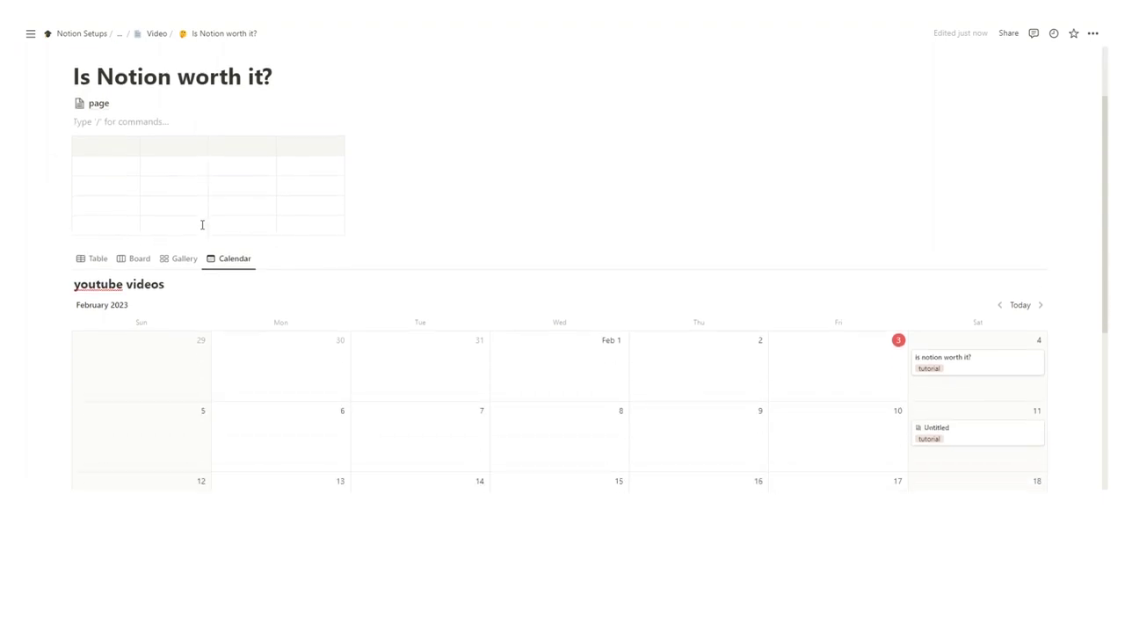